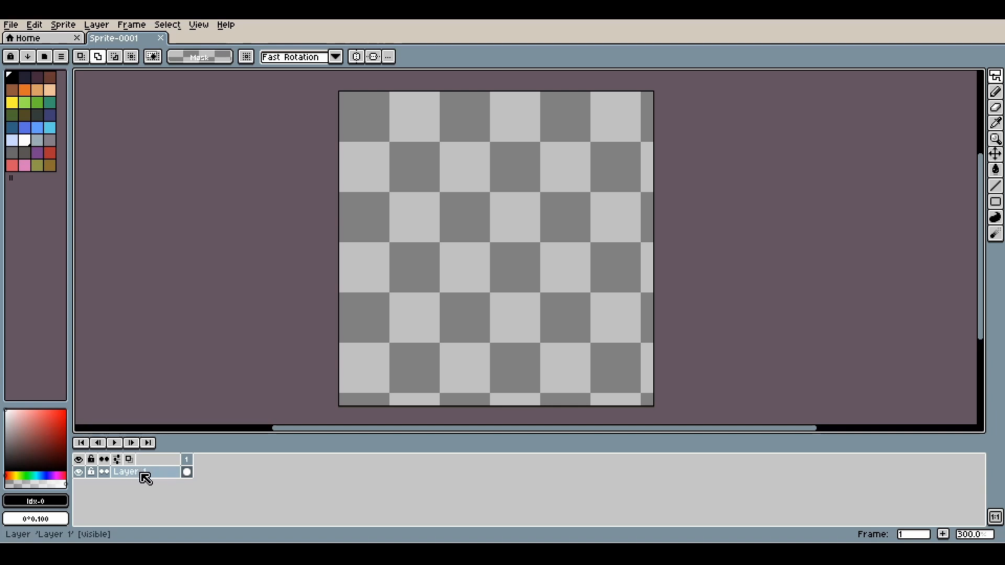
Step: Check the properties of Layer 1, close them, and add a new layer above it
{"action": "double_click", "coordinate": [142, 474]}
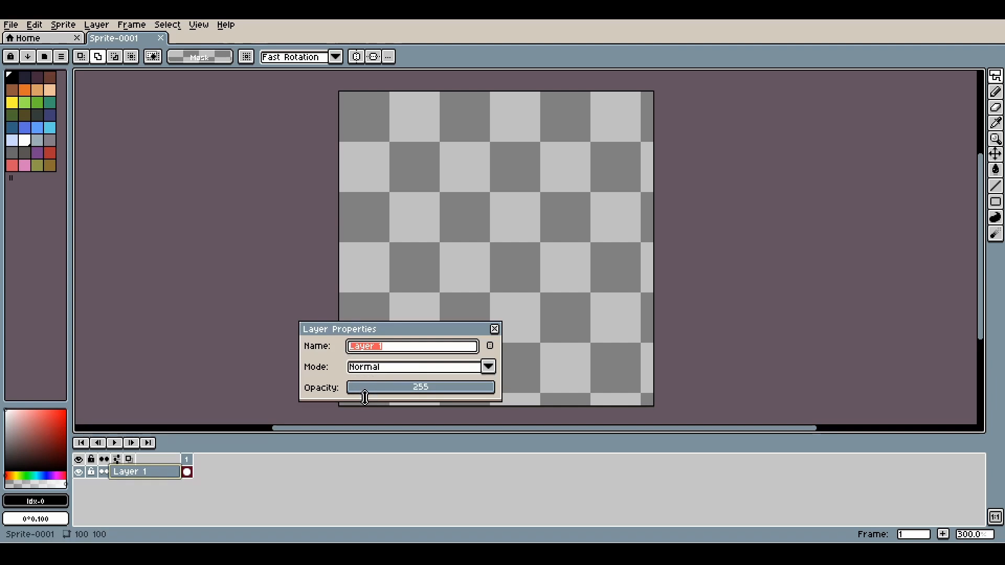
{"action": "left_click", "coordinate": [494, 329]}
{"action": "right_click", "coordinate": [150, 472]}
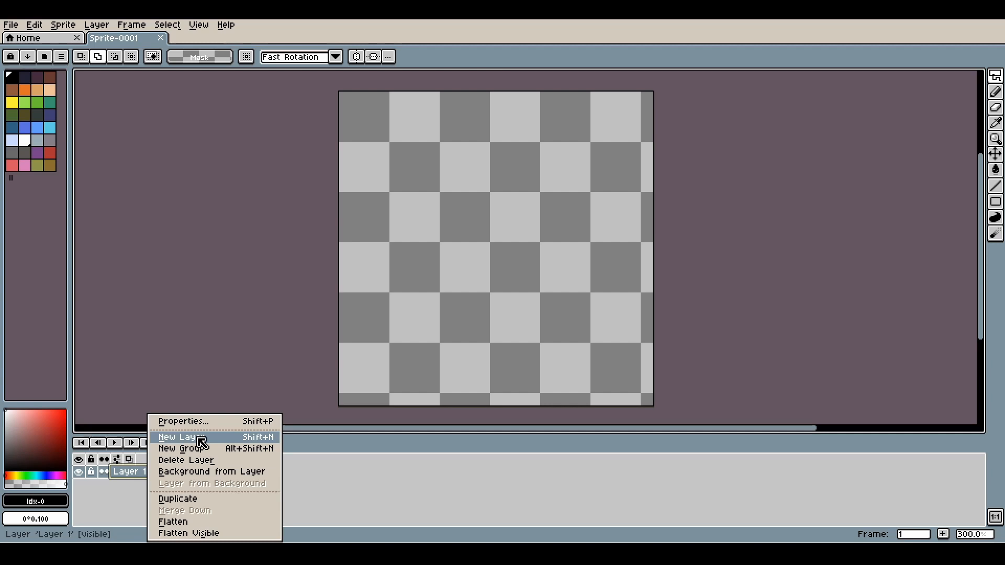
{"action": "left_click", "coordinate": [214, 442]}
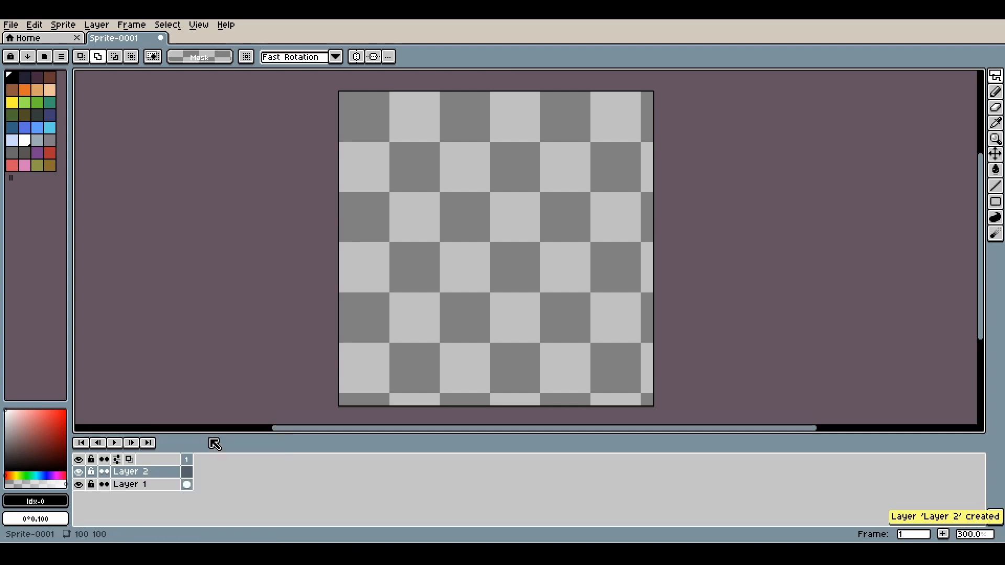
Step: Switch the active layer back and forth between Layer 1 and Layer 2, leaving Layer 1 active
{"action": "left_click", "coordinate": [134, 481]}
{"action": "left_click", "coordinate": [129, 473]}
{"action": "left_click", "coordinate": [159, 483]}
{"action": "left_click", "coordinate": [158, 473]}
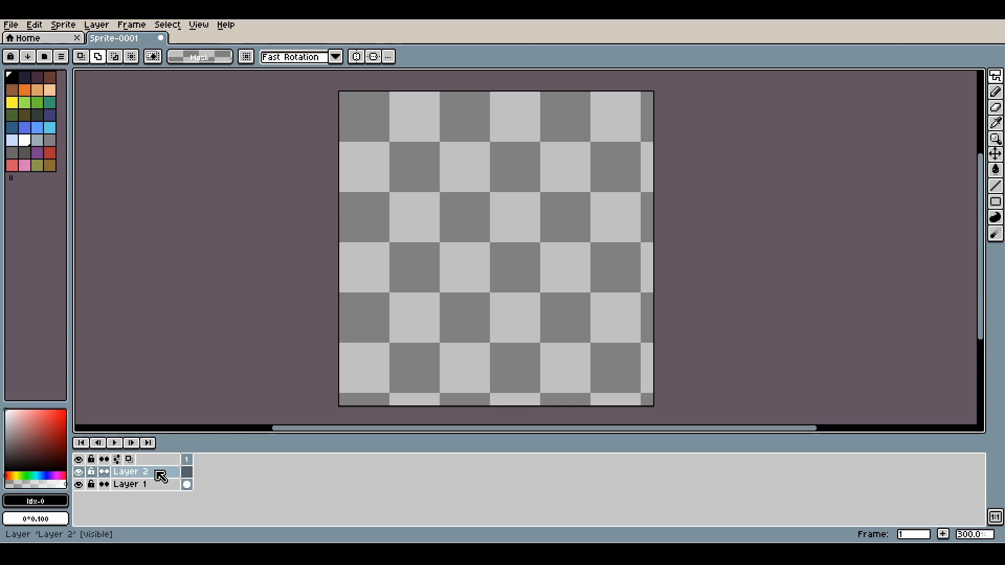
{"action": "left_click", "coordinate": [148, 484]}
{"action": "double_click", "coordinate": [148, 484]}
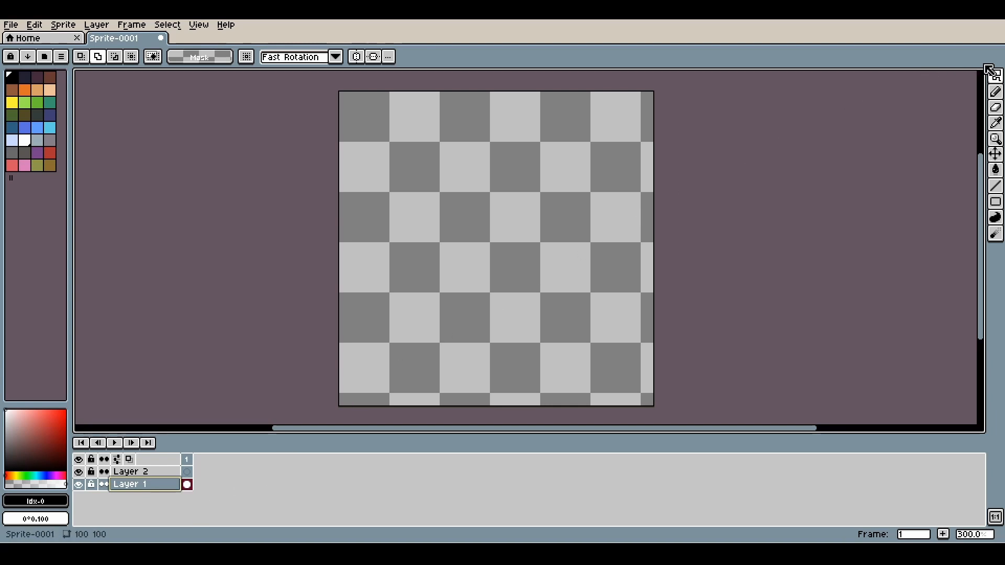
Step: Draw a freehand spiral on Layer 1 with the Pencil tool in pure red at opacity 43
{"action": "left_click", "coordinate": [999, 97]}
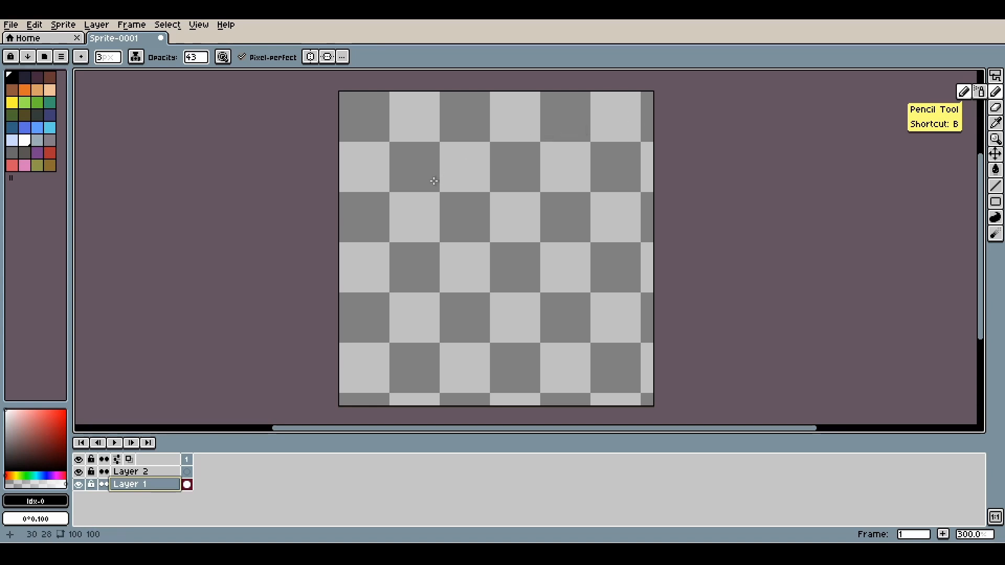
{"action": "left_click", "coordinate": [53, 420]}
{"action": "left_click_drag", "start_coordinate": [52, 419], "coordinate": [66, 410]}
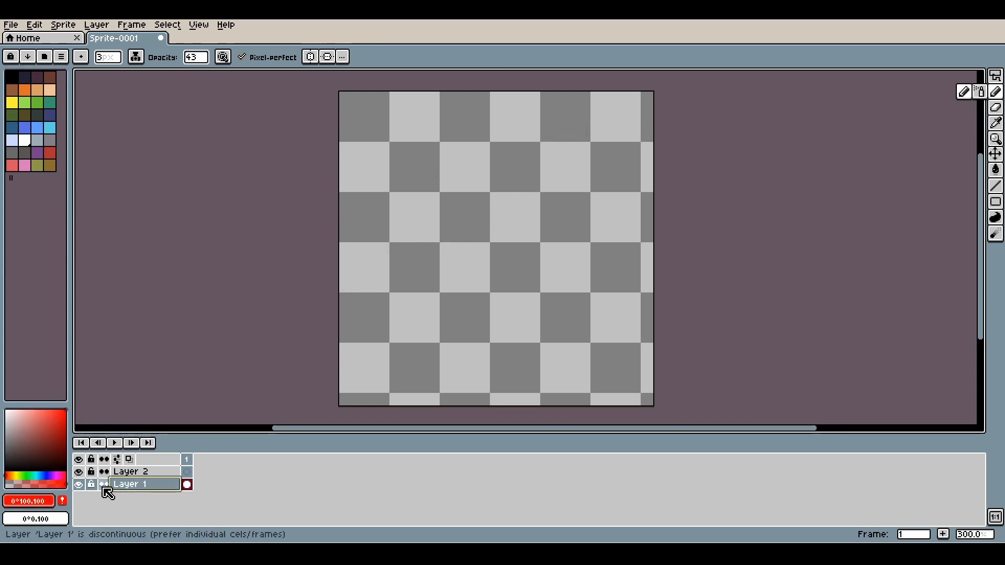
{"action": "left_click", "coordinate": [158, 477]}
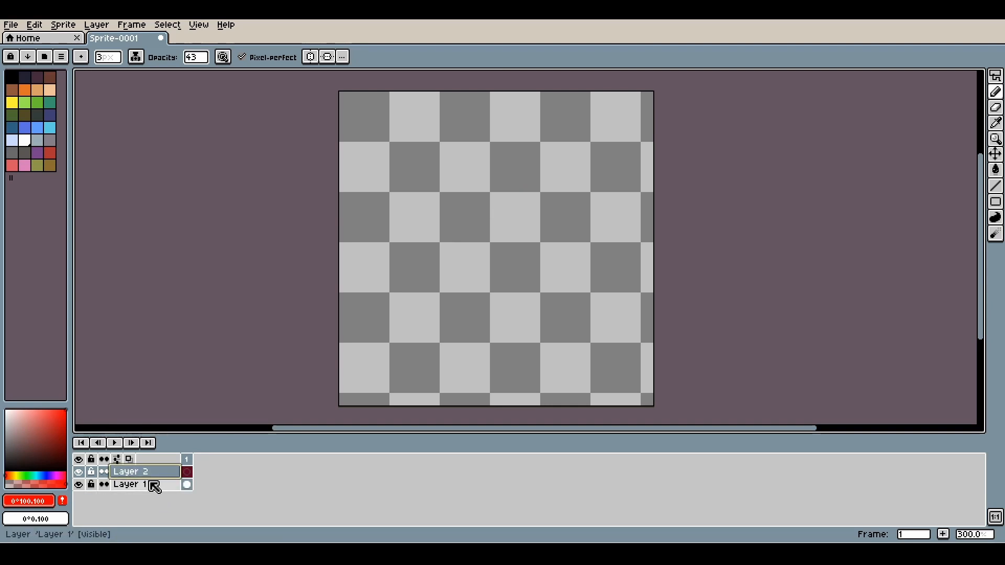
{"action": "left_click", "coordinate": [152, 484]}
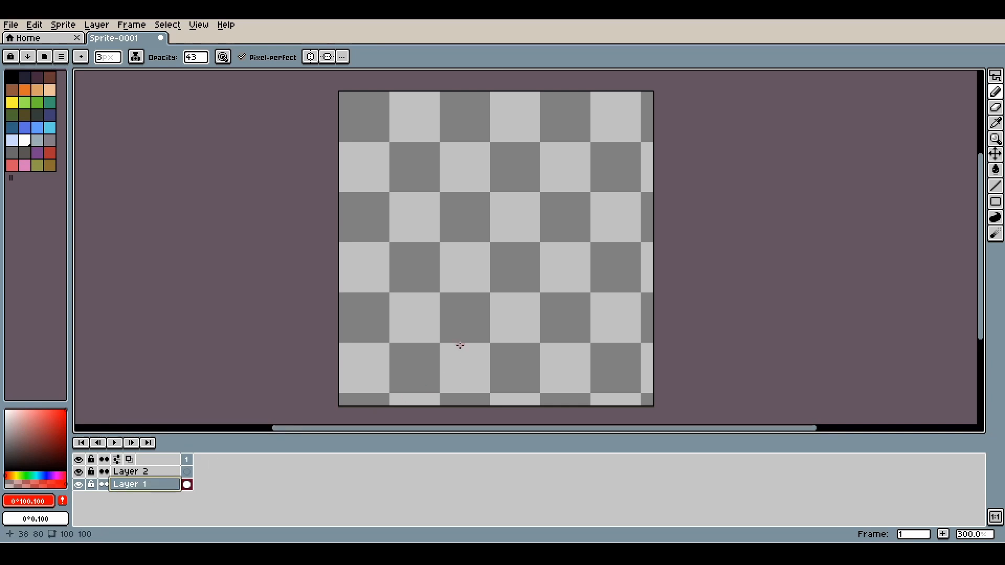
{"action": "mouse_move", "coordinate": [558, 155]}
{"action": "left_mouse_down"}
{"action": "mouse_move", "coordinate": [507, 154]}
{"action": "mouse_move", "coordinate": [466, 173]}
{"action": "mouse_move", "coordinate": [444, 214]}
{"action": "mouse_move", "coordinate": [446, 270]}
{"action": "mouse_move", "coordinate": [485, 293]}
{"action": "mouse_move", "coordinate": [555, 270]}
{"action": "mouse_move", "coordinate": [574, 203]}
{"action": "mouse_move", "coordinate": [523, 179]}
{"action": "mouse_move", "coordinate": [492, 200]}
{"action": "mouse_move", "coordinate": [485, 247]}
{"action": "mouse_move", "coordinate": [508, 262]}
{"action": "mouse_move", "coordinate": [539, 240]}
{"action": "mouse_move", "coordinate": [534, 202]}
{"action": "mouse_move", "coordinate": [500, 215]}
{"action": "left_mouse_up"}
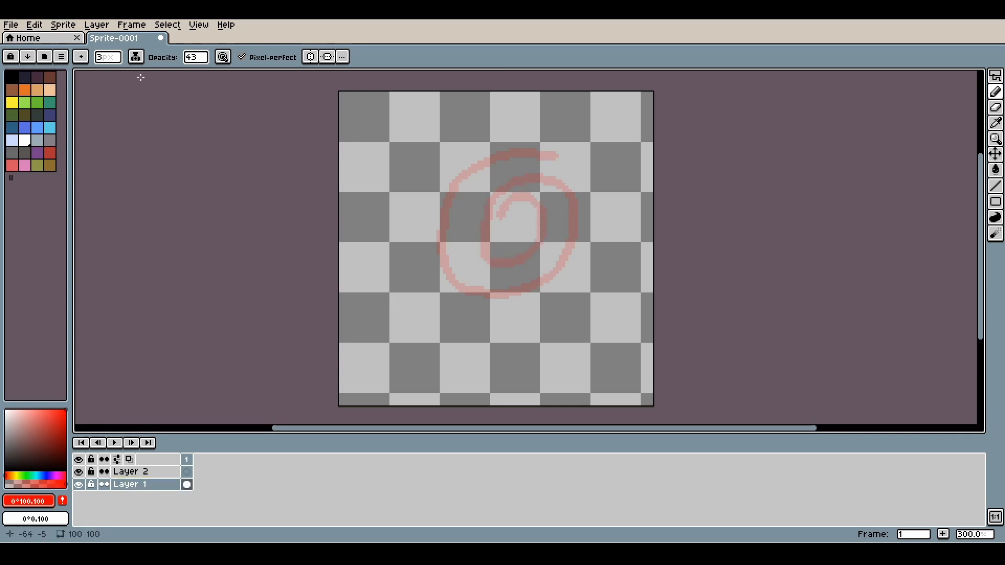
Step: Raise the pencil opacity to 255, undo the faint spiral, and draw a solid red spiral on Layer 1
{"action": "left_click", "coordinate": [195, 58]}
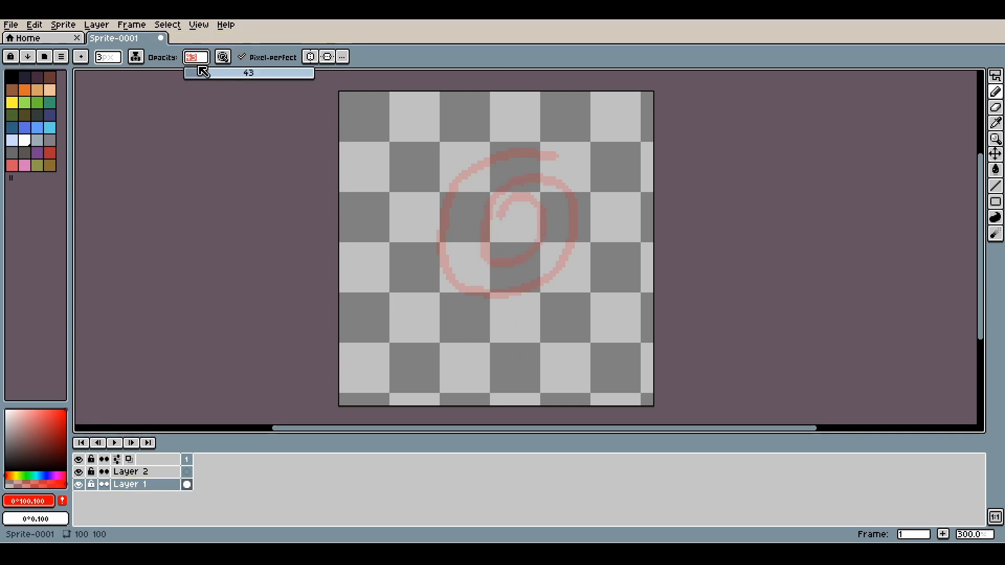
{"action": "left_click_drag", "start_coordinate": [202, 72], "coordinate": [321, 80]}
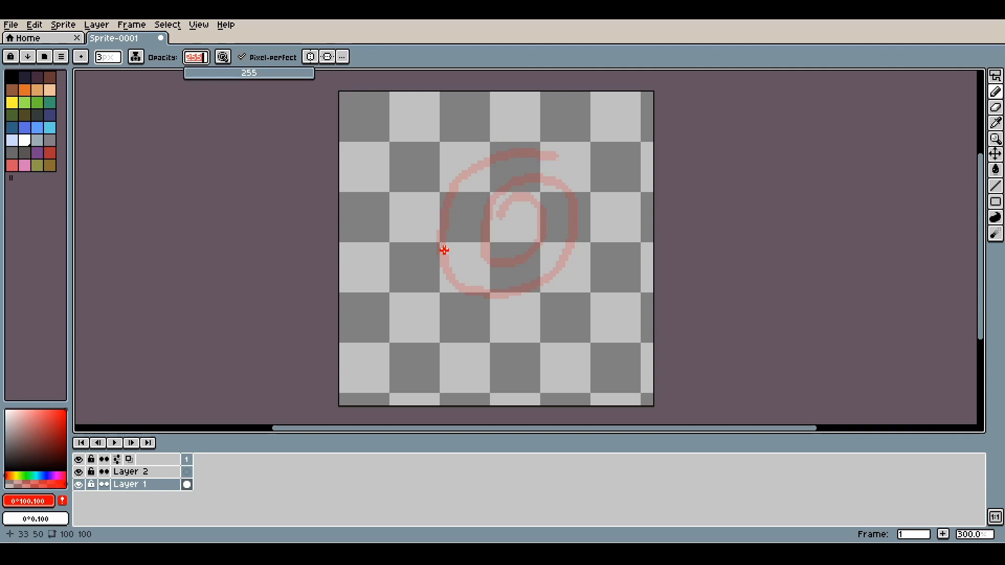
{"action": "key", "text": "ctrl+z"}
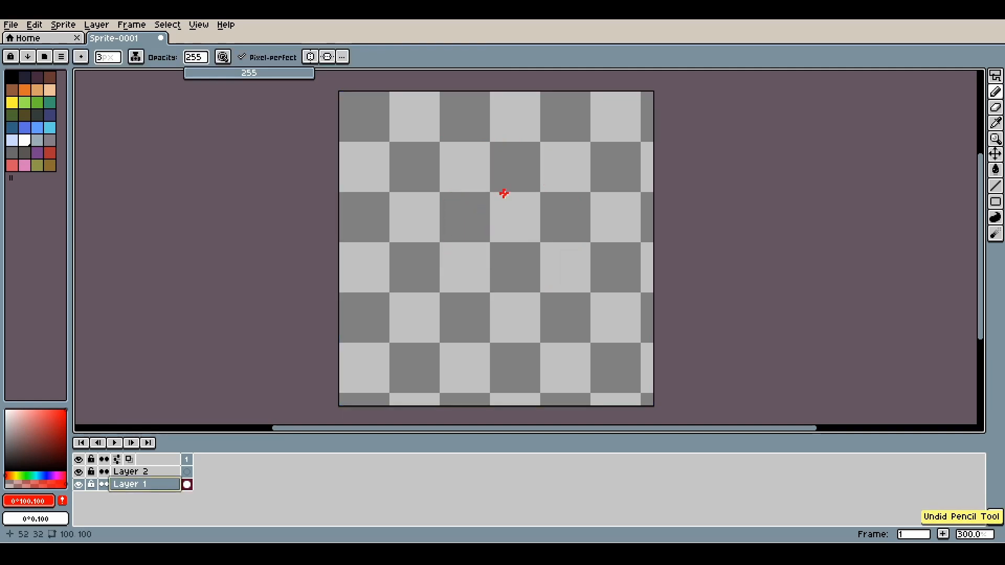
{"action": "mouse_move", "coordinate": [524, 189]}
{"action": "left_mouse_down"}
{"action": "mouse_move", "coordinate": [474, 187]}
{"action": "mouse_move", "coordinate": [460, 231]}
{"action": "mouse_move", "coordinate": [496, 263]}
{"action": "mouse_move", "coordinate": [556, 247]}
{"action": "mouse_move", "coordinate": [576, 189]}
{"action": "mouse_move", "coordinate": [512, 130]}
{"action": "mouse_move", "coordinate": [440, 138]}
{"action": "mouse_move", "coordinate": [407, 191]}
{"action": "mouse_move", "coordinate": [416, 259]}
{"action": "mouse_move", "coordinate": [454, 294]}
{"action": "mouse_move", "coordinate": [500, 301]}
{"action": "mouse_move", "coordinate": [571, 273]}
{"action": "left_mouse_up"}
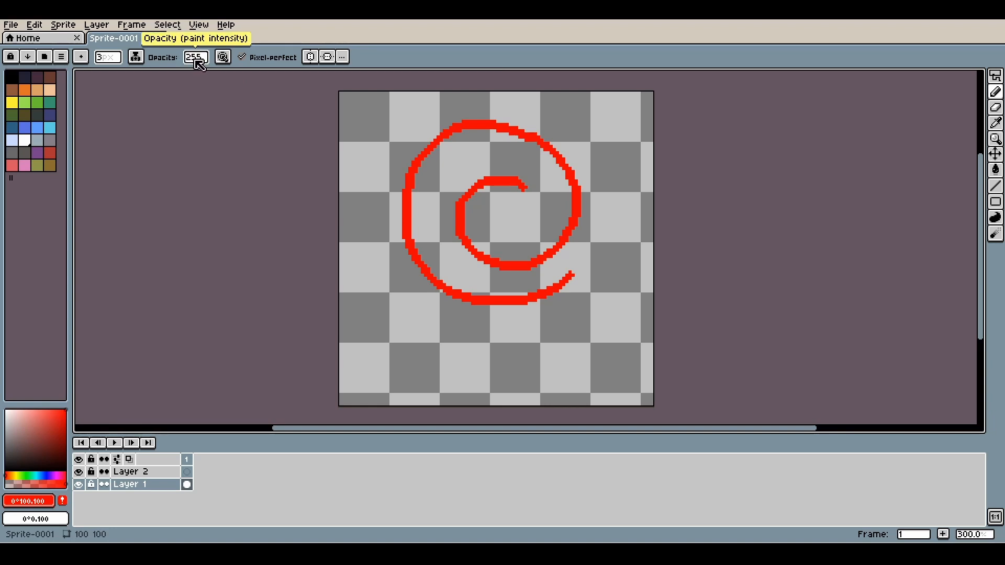
Step: Draw a bright green freehand spiral on Layer 2, overlapping the red one
{"action": "left_click", "coordinate": [157, 473]}
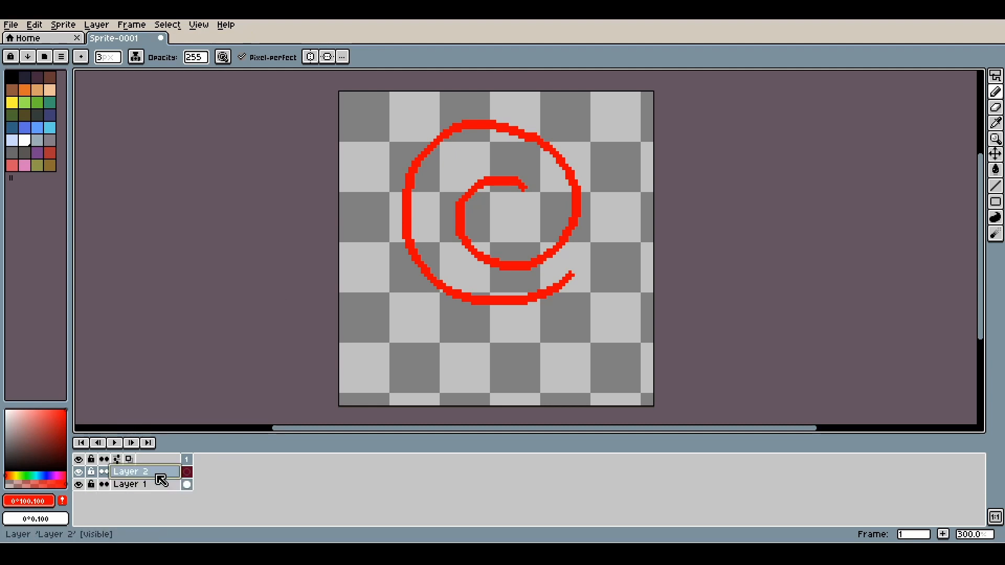
{"action": "left_click", "coordinate": [25, 475]}
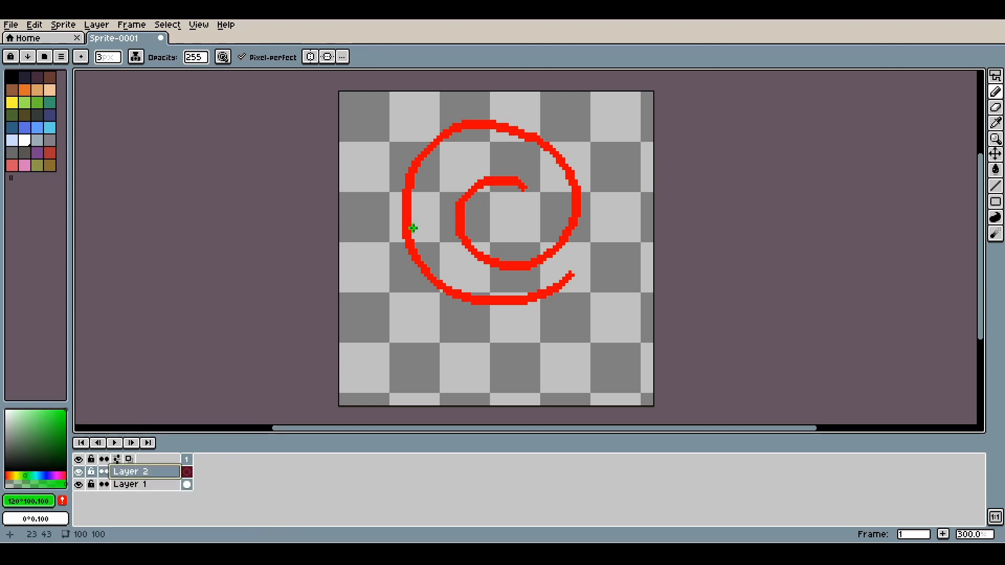
{"action": "mouse_move", "coordinate": [505, 198]}
{"action": "left_mouse_down"}
{"action": "mouse_move", "coordinate": [495, 227]}
{"action": "mouse_move", "coordinate": [523, 232]}
{"action": "mouse_move", "coordinate": [532, 221]}
{"action": "mouse_move", "coordinate": [532, 205]}
{"action": "mouse_move", "coordinate": [511, 191]}
{"action": "mouse_move", "coordinate": [485, 193]}
{"action": "mouse_move", "coordinate": [467, 223]}
{"action": "mouse_move", "coordinate": [485, 269]}
{"action": "mouse_move", "coordinate": [540, 271]}
{"action": "mouse_move", "coordinate": [579, 248]}
{"action": "mouse_move", "coordinate": [587, 203]}
{"action": "mouse_move", "coordinate": [561, 170]}
{"action": "mouse_move", "coordinate": [508, 161]}
{"action": "mouse_move", "coordinate": [466, 178]}
{"action": "mouse_move", "coordinate": [445, 216]}
{"action": "mouse_move", "coordinate": [444, 261]}
{"action": "mouse_move", "coordinate": [460, 290]}
{"action": "mouse_move", "coordinate": [565, 312]}
{"action": "mouse_move", "coordinate": [610, 288]}
{"action": "mouse_move", "coordinate": [624, 243]}
{"action": "mouse_move", "coordinate": [610, 178]}
{"action": "mouse_move", "coordinate": [570, 143]}
{"action": "mouse_move", "coordinate": [458, 151]}
{"action": "left_mouse_up"}
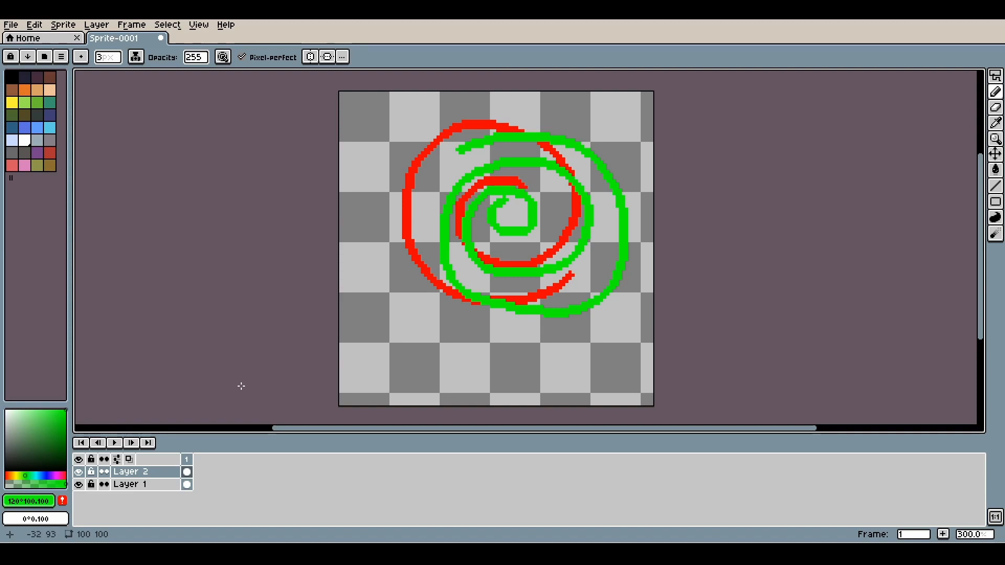
Step: Toggle the visibility of Layer 2 and Layer 1 off and back on
{"action": "left_click", "coordinate": [79, 472]}
{"action": "left_click", "coordinate": [80, 472]}
{"action": "left_click", "coordinate": [80, 484]}
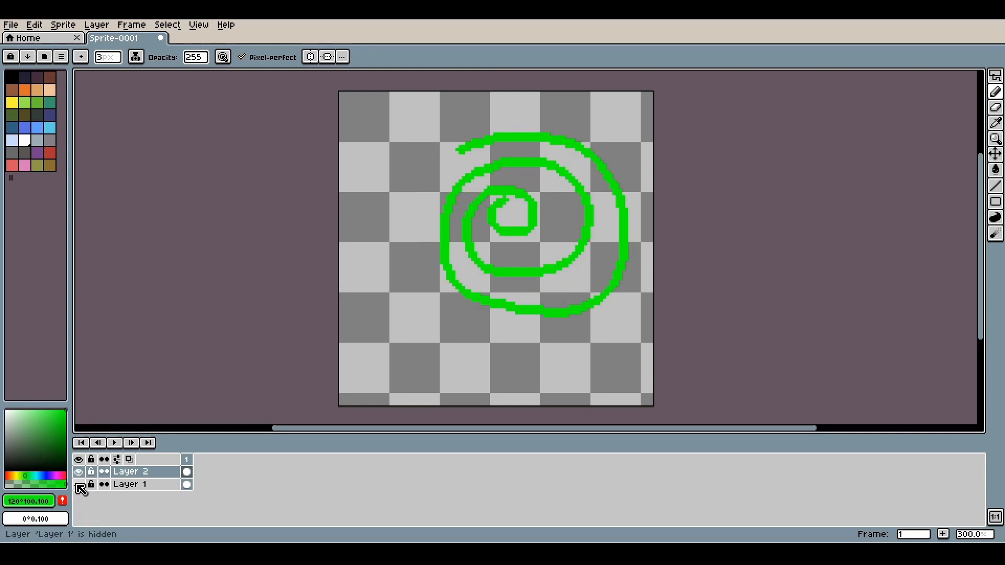
{"action": "left_click", "coordinate": [80, 473]}
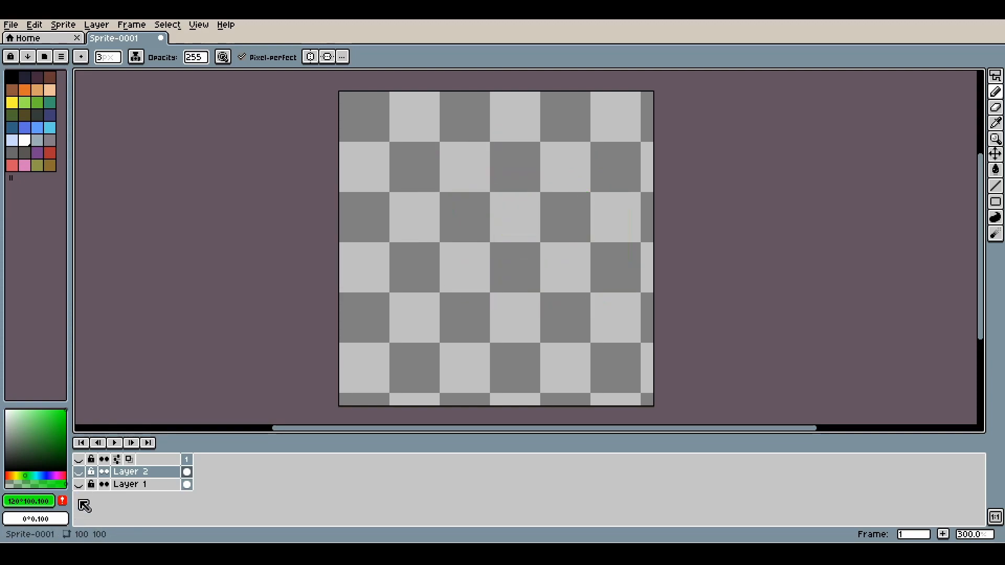
{"action": "left_click", "coordinate": [80, 483]}
{"action": "left_click", "coordinate": [79, 473]}
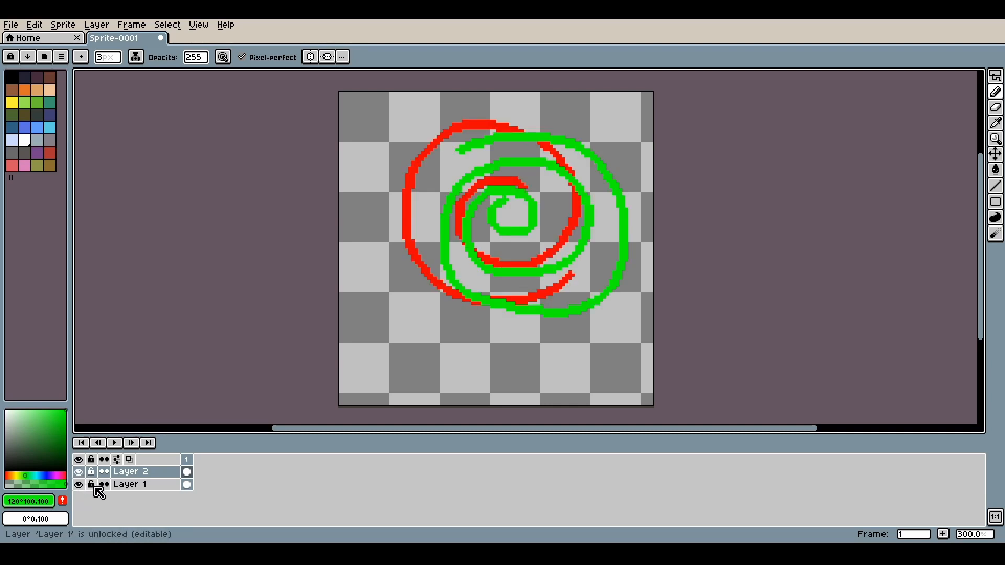
Step: Lock Layer 2, try to paint on the canvas, and unlock the layer again
{"action": "left_click", "coordinate": [92, 484]}
{"action": "left_click", "coordinate": [93, 471]}
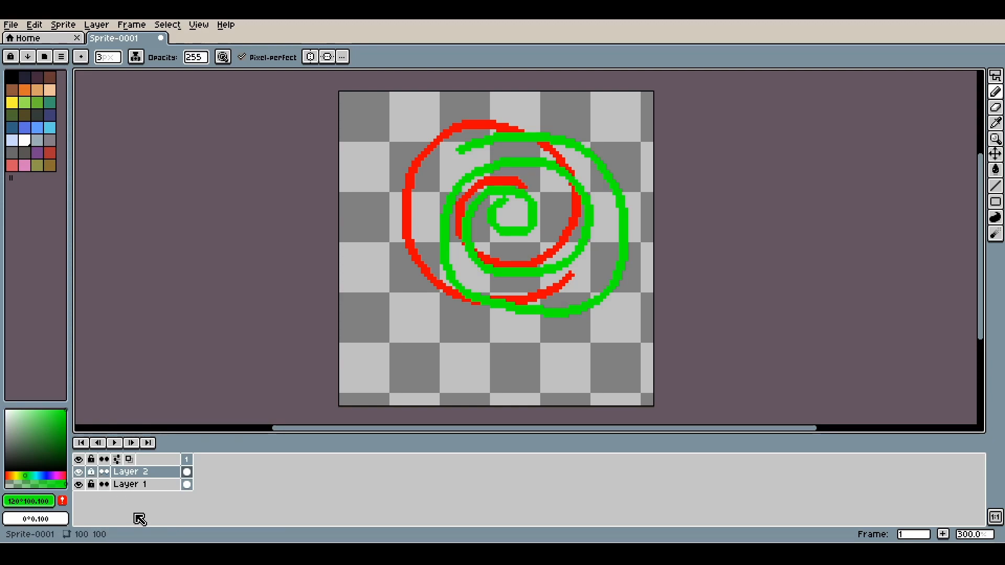
{"action": "left_click", "coordinate": [411, 352]}
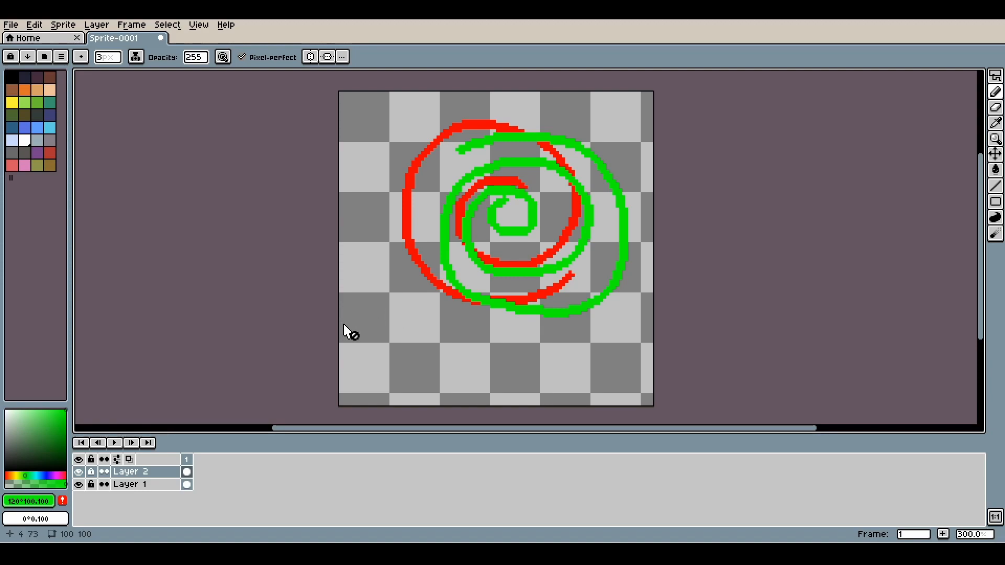
{"action": "left_click", "coordinate": [92, 472]}
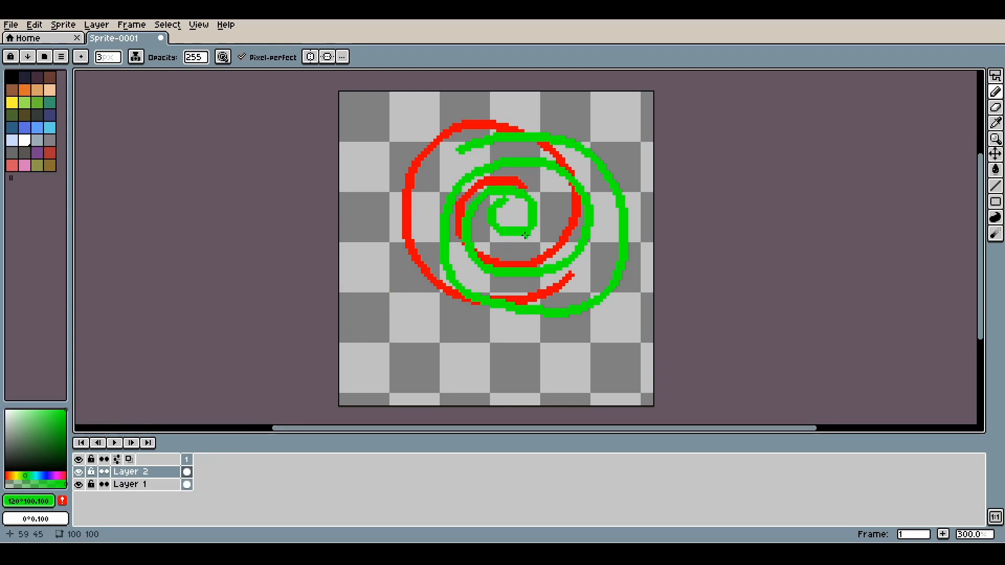
{"action": "scroll", "coordinate": [525, 235], "scroll_direction": "up", "scroll_amount": 5}
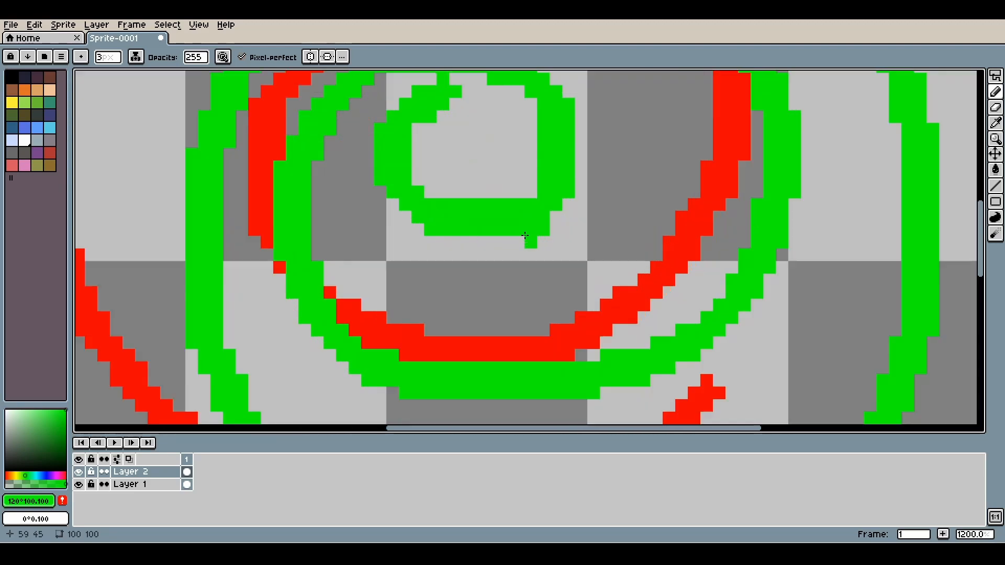
{"action": "scroll", "coordinate": [524, 235], "scroll_direction": "down", "scroll_amount": 7}
{"action": "scroll", "coordinate": [523, 235], "scroll_direction": "up", "scroll_amount": 4}
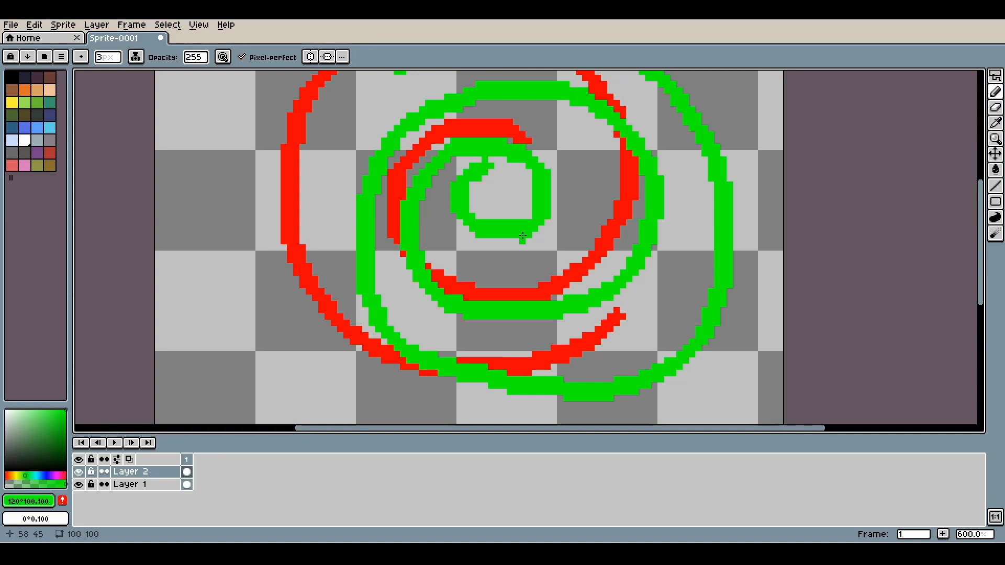
{"action": "mouse_move", "coordinate": [522, 235]}
{"action": "left_mouse_down"}
{"action": "mouse_move", "coordinate": [354, 233]}
{"action": "mouse_move", "coordinate": [292, 247]}
{"action": "mouse_move", "coordinate": [505, 228]}
{"action": "mouse_move", "coordinate": [708, 227]}
{"action": "mouse_move", "coordinate": [473, 231]}
{"action": "mouse_move", "coordinate": [472, 253]}
{"action": "left_mouse_up"}
{"action": "scroll", "coordinate": [473, 233], "scroll_direction": "down", "scroll_amount": 2}
Step: Undo the green spiral and the red spiral, and return to the Pencil tool
{"action": "key", "text": "v"}
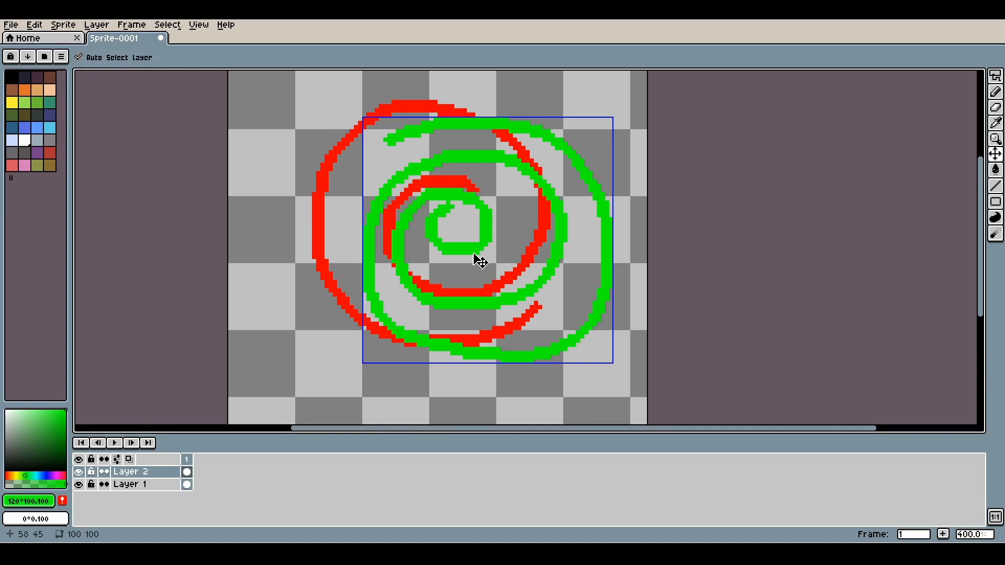
{"action": "key", "text": "ctrl+z"}
{"action": "key", "text": "ctrl+z"}
{"action": "key", "text": "b"}
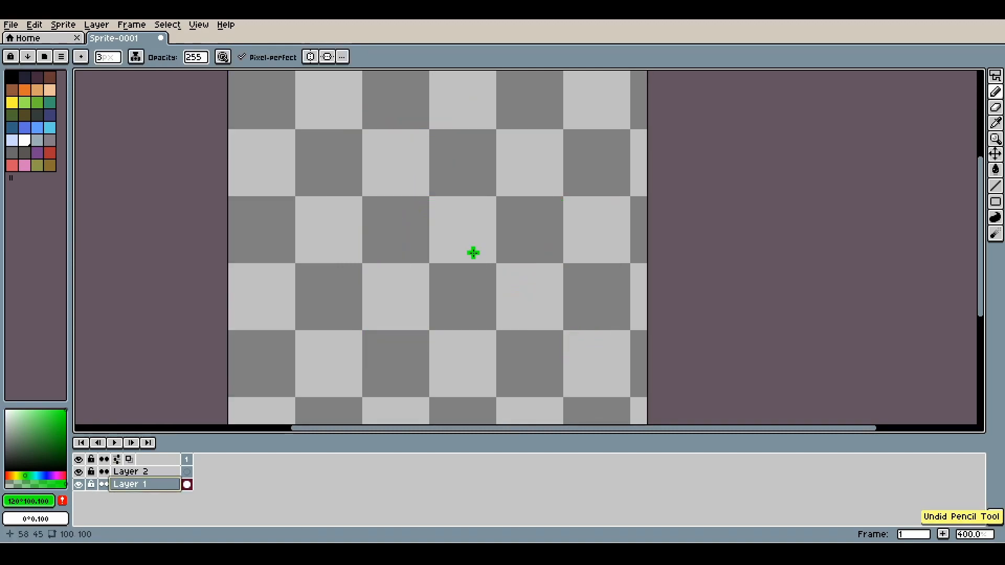
Step: Add a new layer above Layer 2 and fill a diagonal patch on it with a green pencil scribble
{"action": "left_click", "coordinate": [144, 473]}
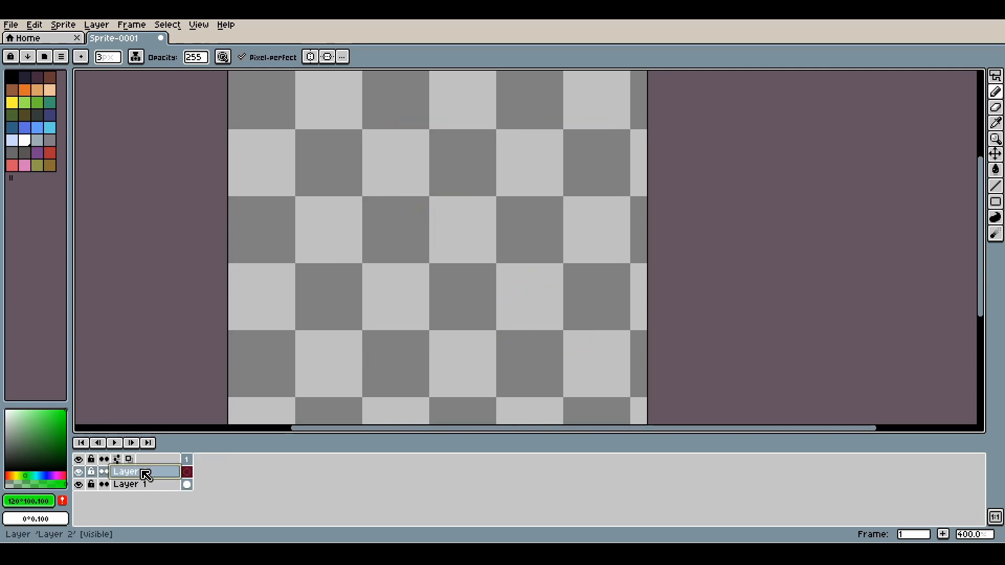
{"action": "right_click", "coordinate": [145, 474]}
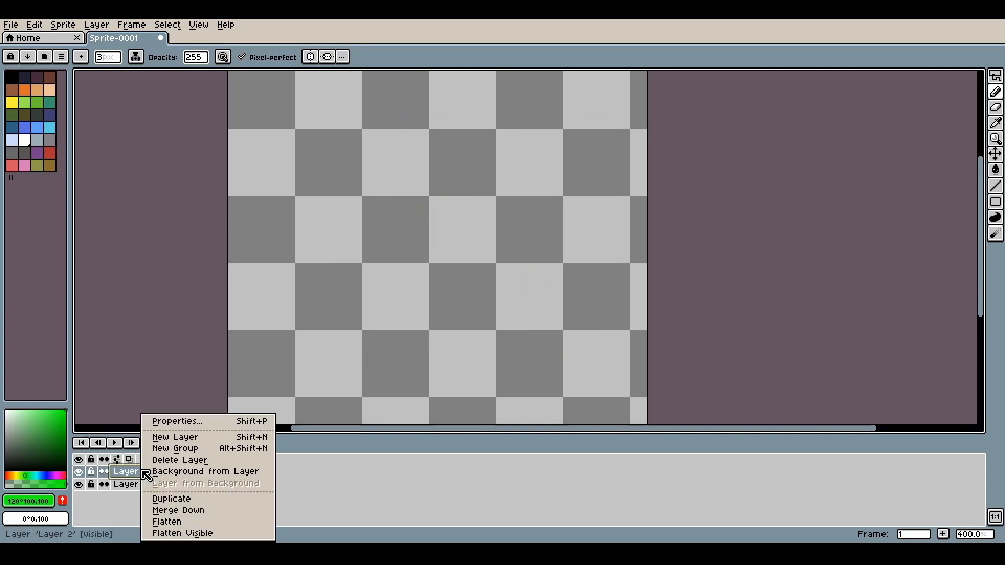
{"action": "left_click", "coordinate": [177, 442]}
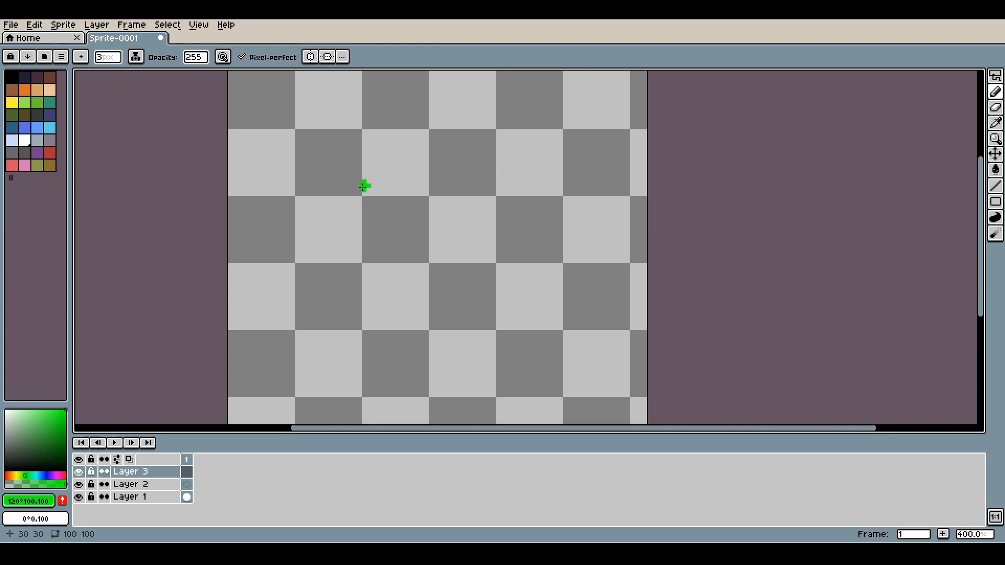
{"action": "mouse_move", "coordinate": [460, 135]}
{"action": "left_mouse_down"}
{"action": "mouse_move", "coordinate": [438, 144]}
{"action": "mouse_move", "coordinate": [348, 209]}
{"action": "mouse_move", "coordinate": [414, 149]}
{"action": "mouse_move", "coordinate": [334, 228]}
{"action": "mouse_move", "coordinate": [469, 147]}
{"action": "mouse_move", "coordinate": [363, 275]}
{"action": "mouse_move", "coordinate": [475, 147]}
{"action": "mouse_move", "coordinate": [378, 253]}
{"action": "mouse_move", "coordinate": [332, 281]}
{"action": "mouse_move", "coordinate": [413, 201]}
{"action": "left_mouse_up"}
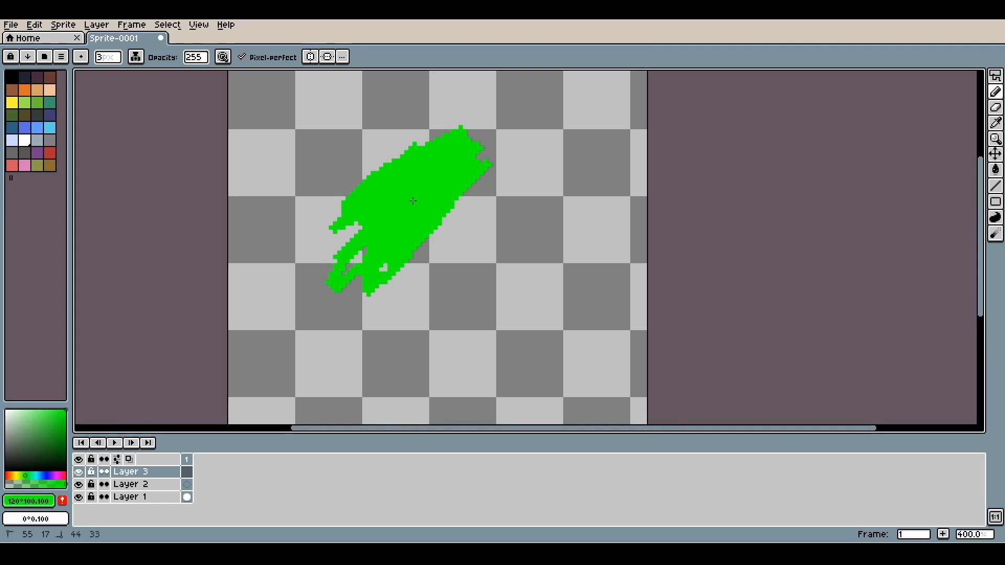
Step: Draw a pure red diagonal line on Layer 1, descending from the canvas's upper left and passing beneath the green scribble
{"action": "left_click", "coordinate": [152, 500]}
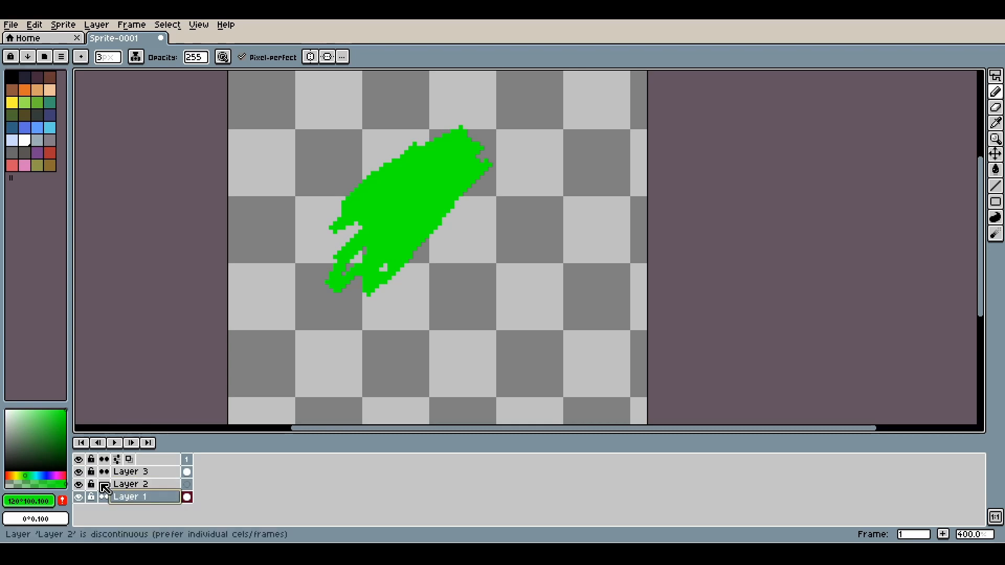
{"action": "left_click_drag", "start_coordinate": [21, 475], "coordinate": [5, 475]}
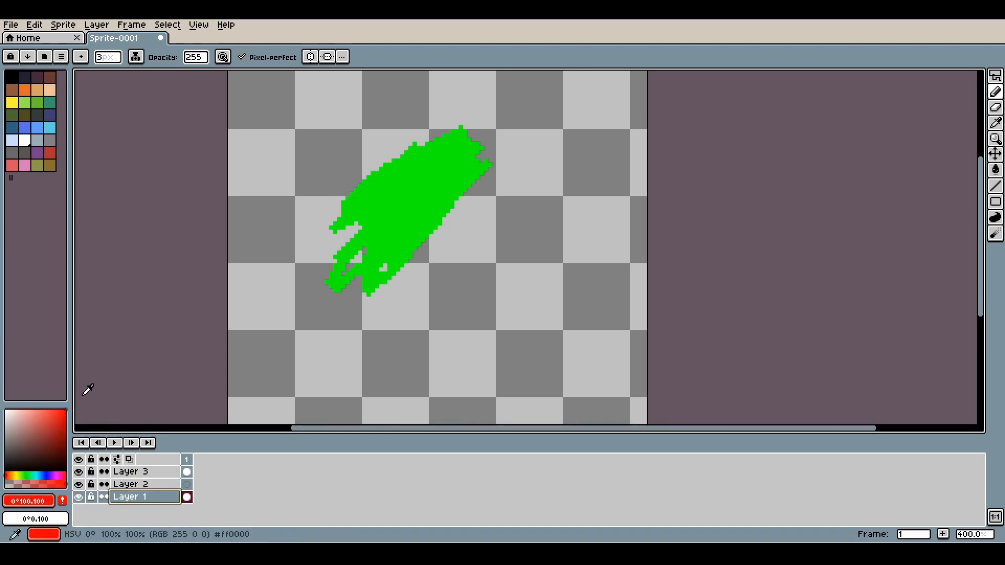
{"action": "left_click_drag", "start_coordinate": [261, 78], "coordinate": [561, 336]}
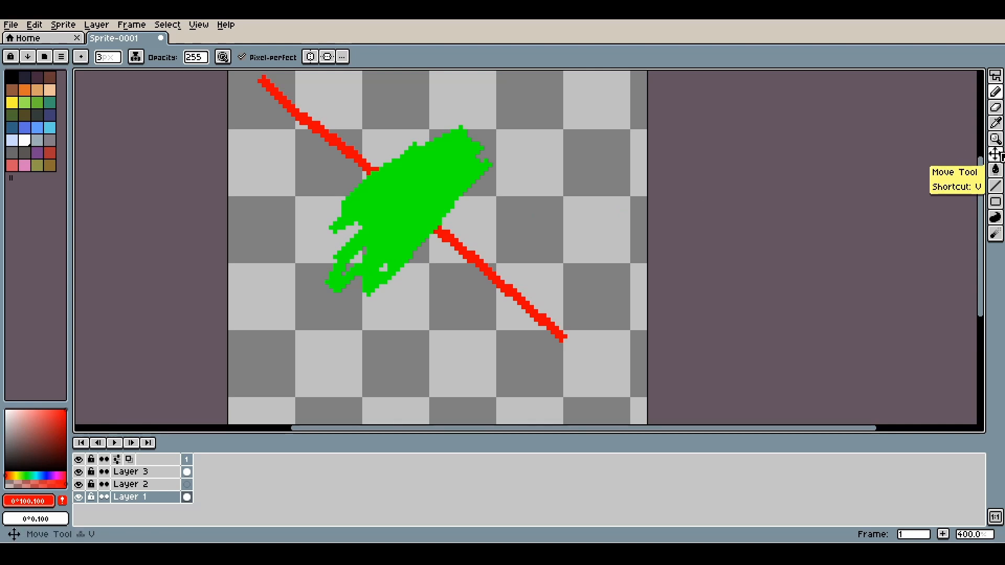
{"action": "left_click_drag", "start_coordinate": [362, 166], "coordinate": [367, 188]}
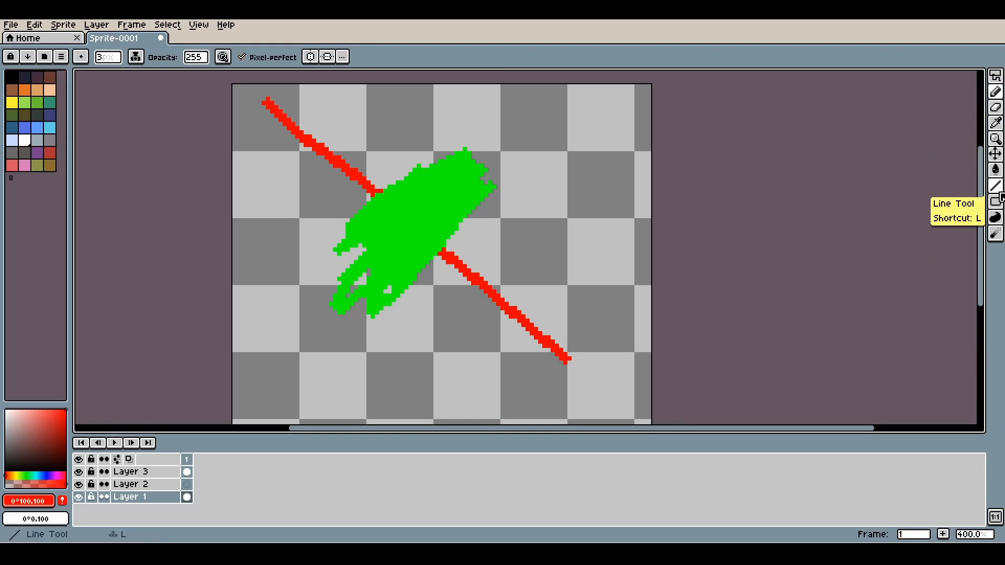
Step: Undo the red line, the green scribble and the added layers until only an empty Layer 1 remains
{"action": "key", "text": "v"}
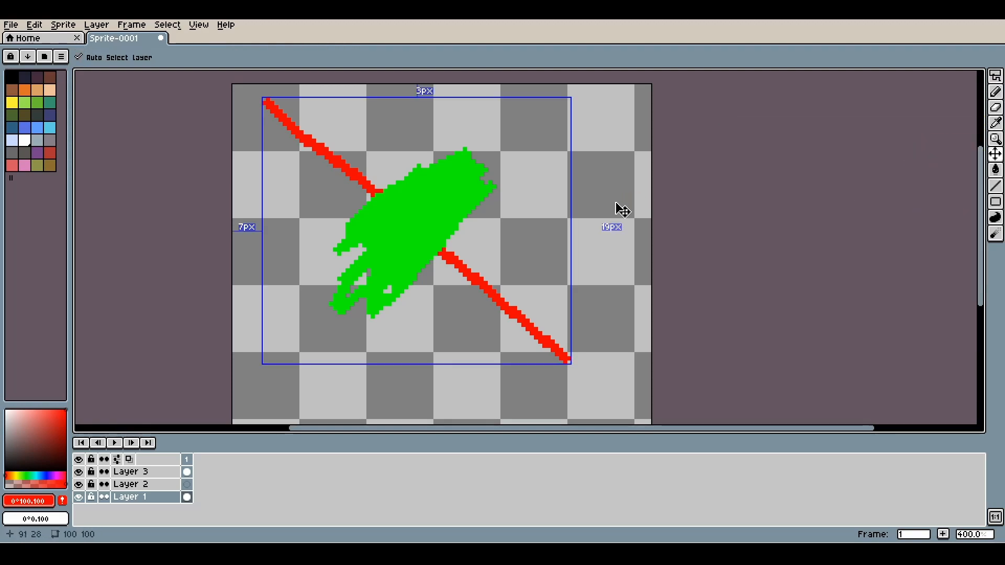
{"action": "key", "text": "ctrl+z"}
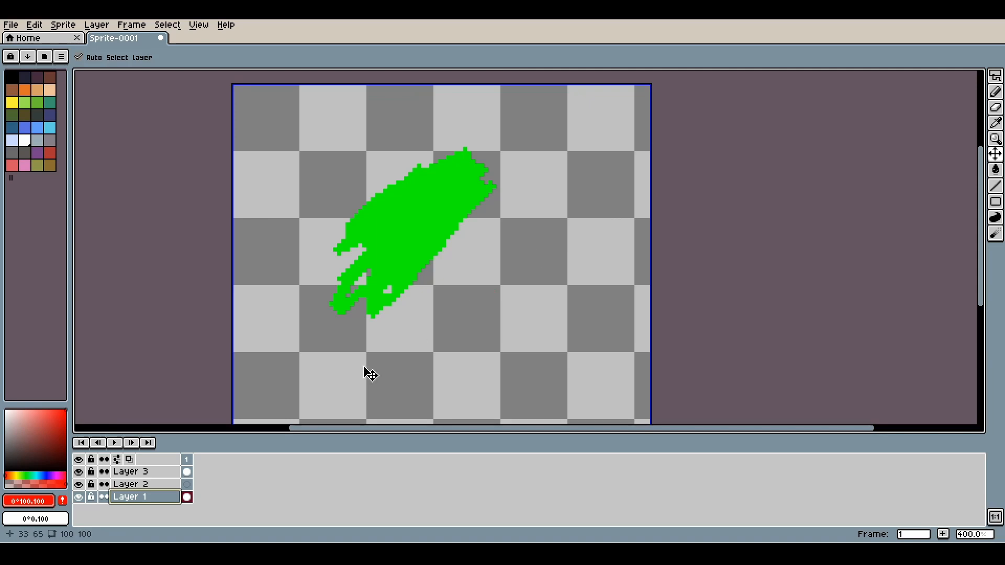
{"action": "key", "text": "ctrl+z"}
{"action": "key", "text": "ctrl+z"}
{"action": "key", "text": "ctrl+z"}
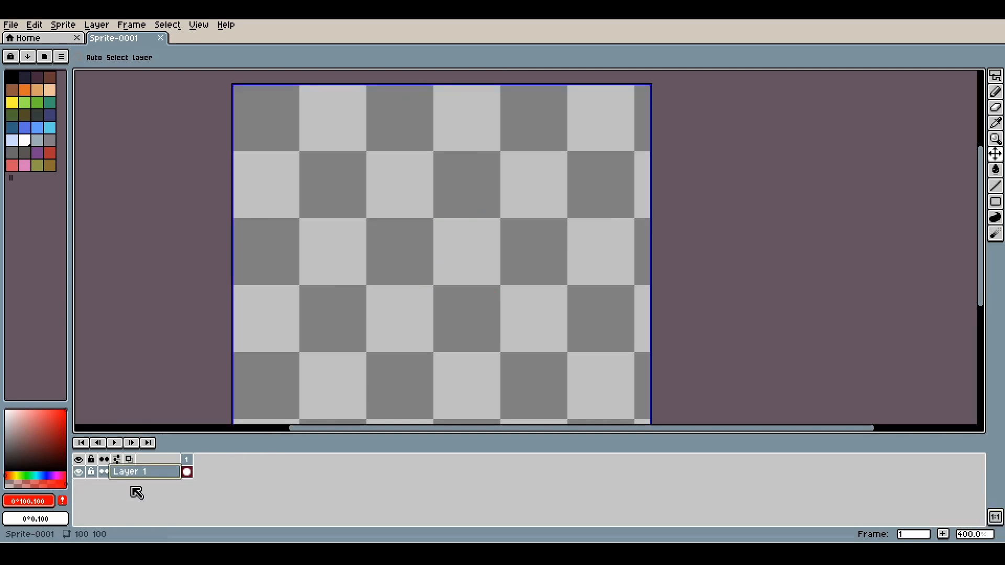
Step: Draw a red smiley face about 29 px wide on Layer 1 with the Pencil, adding two dot eyes and a curved mouth
{"action": "key", "text": "b"}
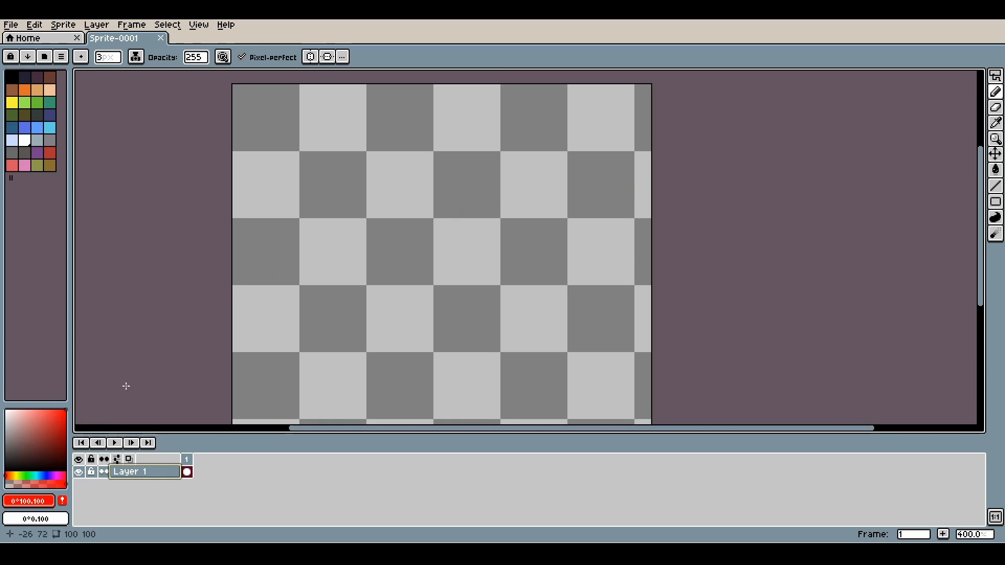
{"action": "mouse_move", "coordinate": [416, 199]}
{"action": "left_mouse_down"}
{"action": "mouse_move", "coordinate": [376, 220]}
{"action": "mouse_move", "coordinate": [369, 265]}
{"action": "mouse_move", "coordinate": [411, 292]}
{"action": "mouse_move", "coordinate": [465, 279]}
{"action": "mouse_move", "coordinate": [477, 232]}
{"action": "mouse_move", "coordinate": [412, 198]}
{"action": "left_mouse_up"}
{"action": "left_click", "coordinate": [393, 236]}
{"action": "left_click", "coordinate": [427, 232]}
{"action": "left_click", "coordinate": [398, 257]}
{"action": "left_click_drag", "start_coordinate": [398, 258], "coordinate": [437, 248]}
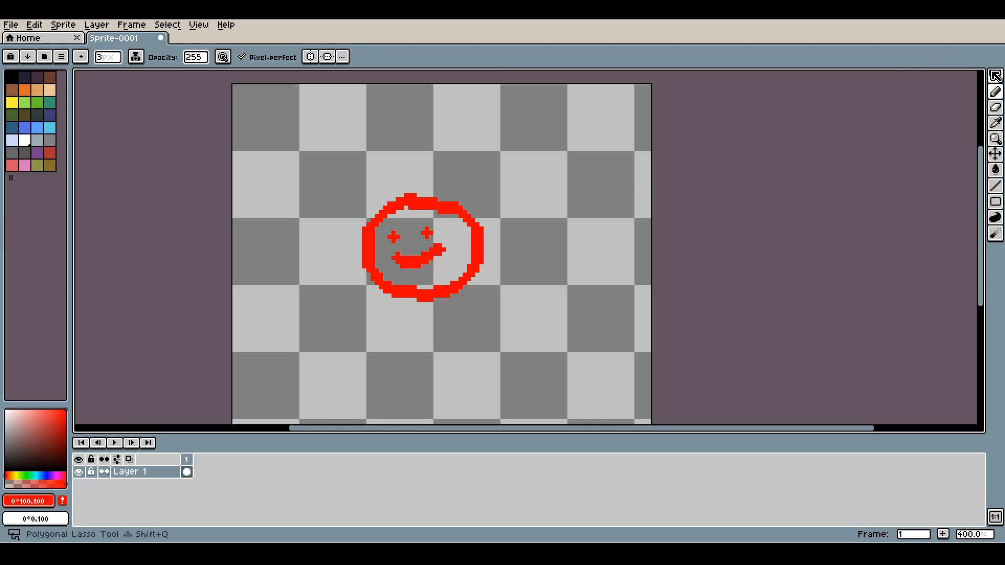
Step: Drag out successive rectangular selections around the smiley with the Rectangular Marquee in Replace selection mode, and deselect
{"action": "left_click", "coordinate": [995, 77]}
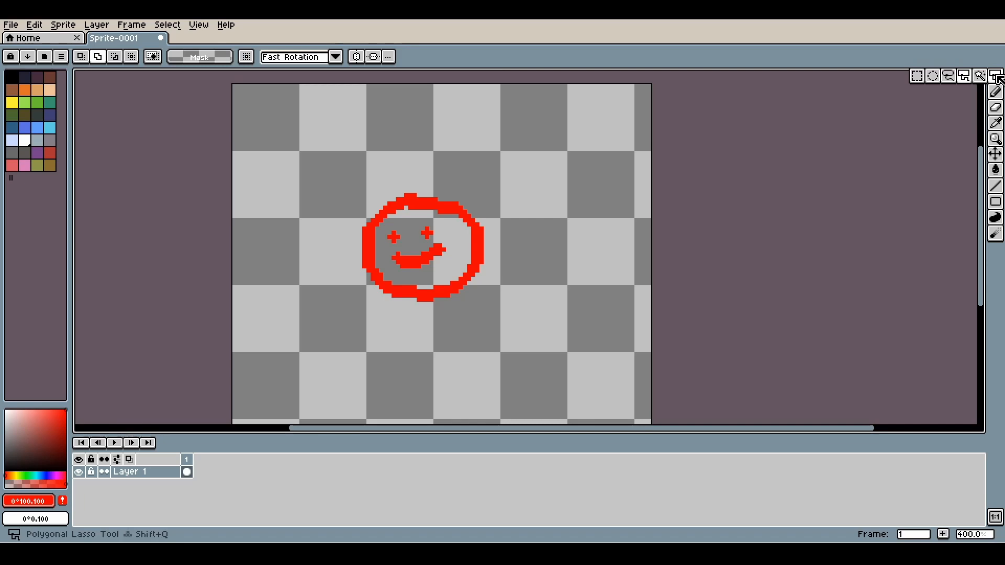
{"action": "left_click", "coordinate": [961, 78]}
{"action": "left_click", "coordinate": [980, 77]}
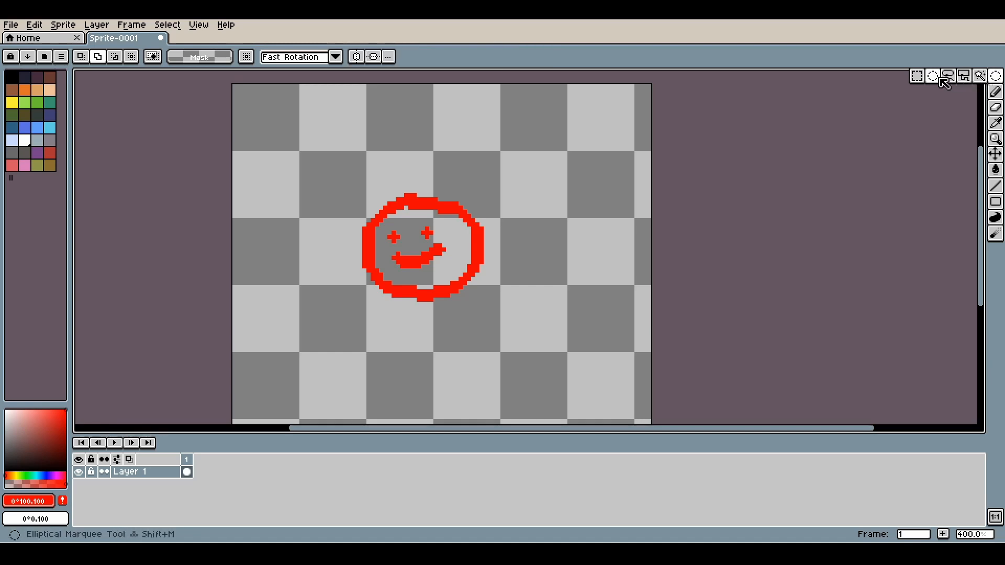
{"action": "left_click", "coordinate": [917, 76]}
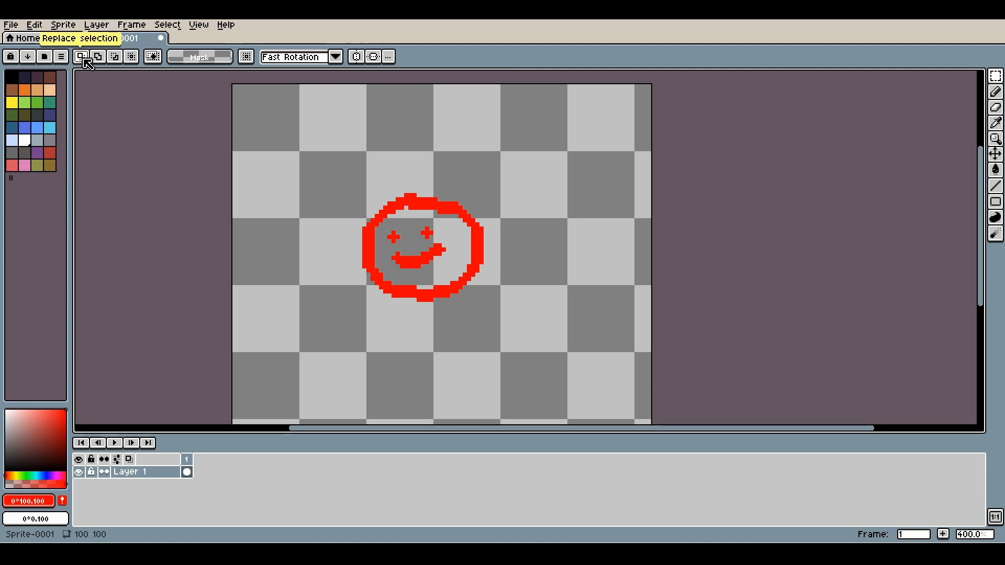
{"action": "left_click_drag", "start_coordinate": [326, 144], "coordinate": [440, 224]}
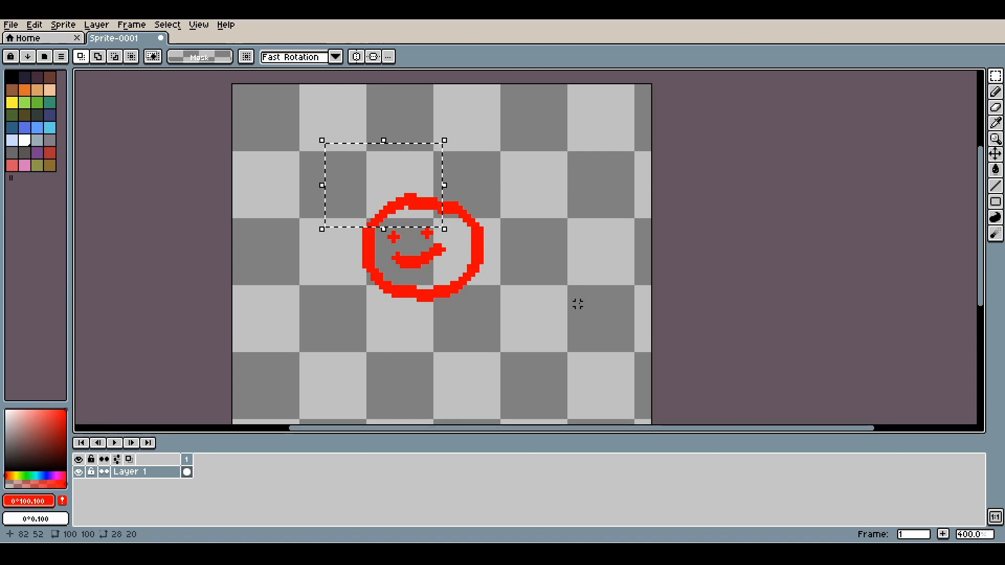
{"action": "left_click_drag", "start_coordinate": [578, 325], "coordinate": [473, 225]}
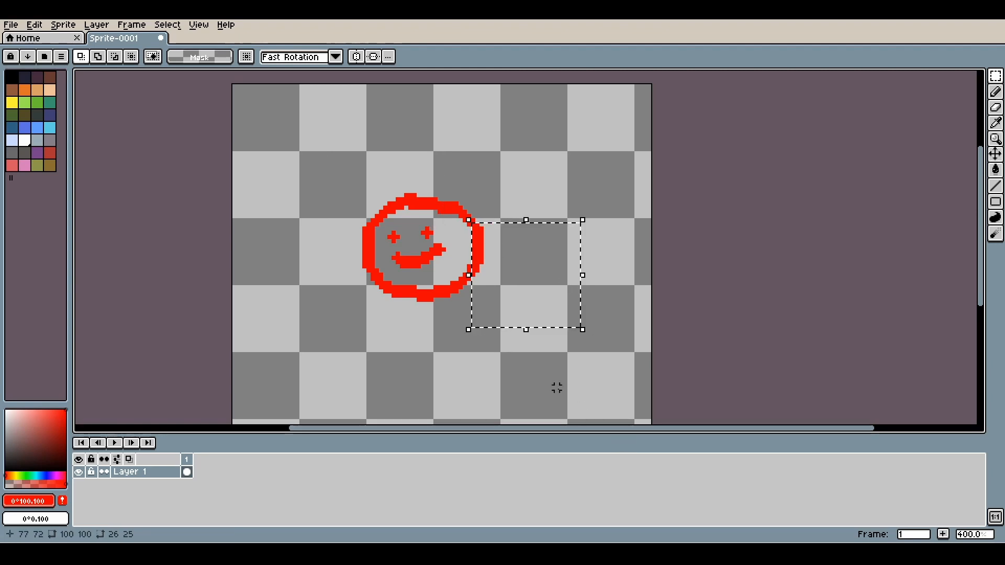
{"action": "left_click_drag", "start_coordinate": [322, 178], "coordinate": [423, 316]}
{"action": "left_click_drag", "start_coordinate": [559, 360], "coordinate": [458, 180]}
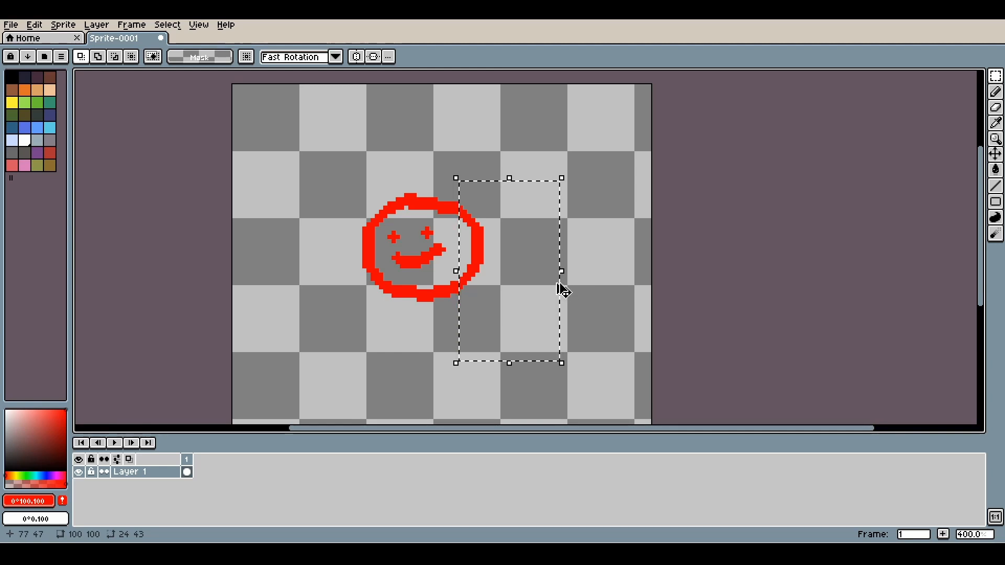
{"action": "key", "text": "ctrl+d"}
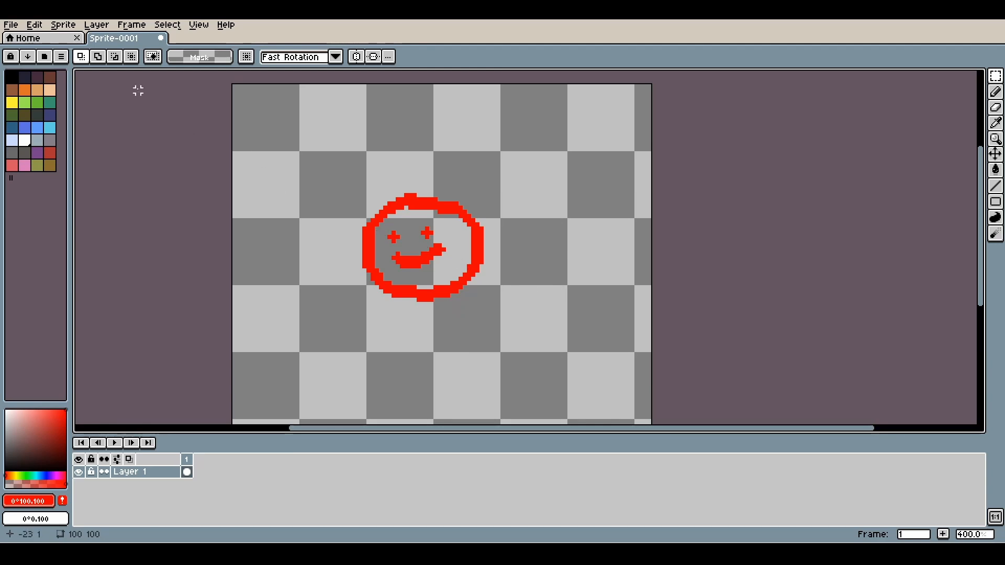
Step: Add two separate rectangular selections in additive mode, one over the smiley's top and a wider one across its lower part
{"action": "left_click", "coordinate": [100, 59]}
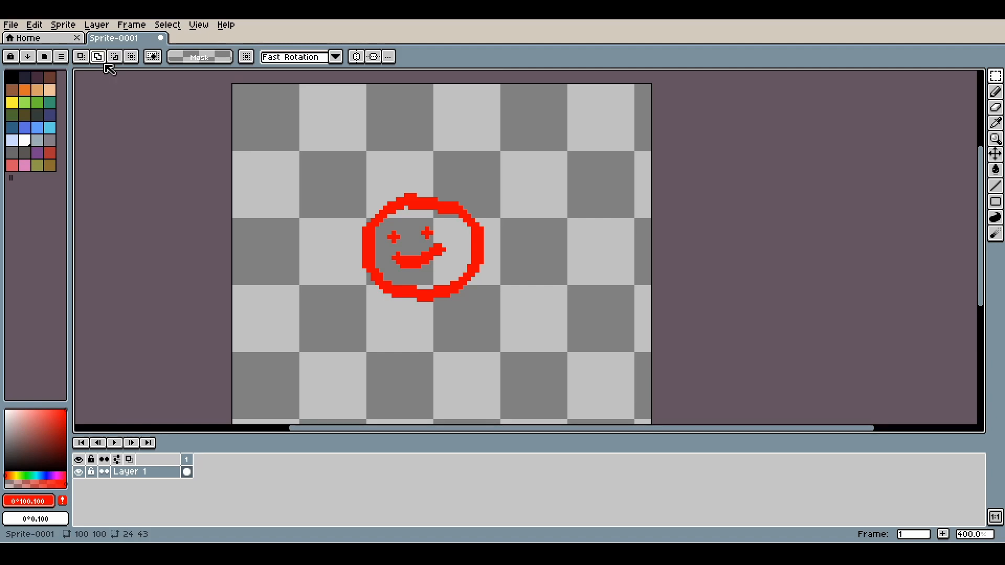
{"action": "left_click_drag", "start_coordinate": [329, 149], "coordinate": [554, 214]}
{"action": "left_click_drag", "start_coordinate": [599, 359], "coordinate": [297, 252]}
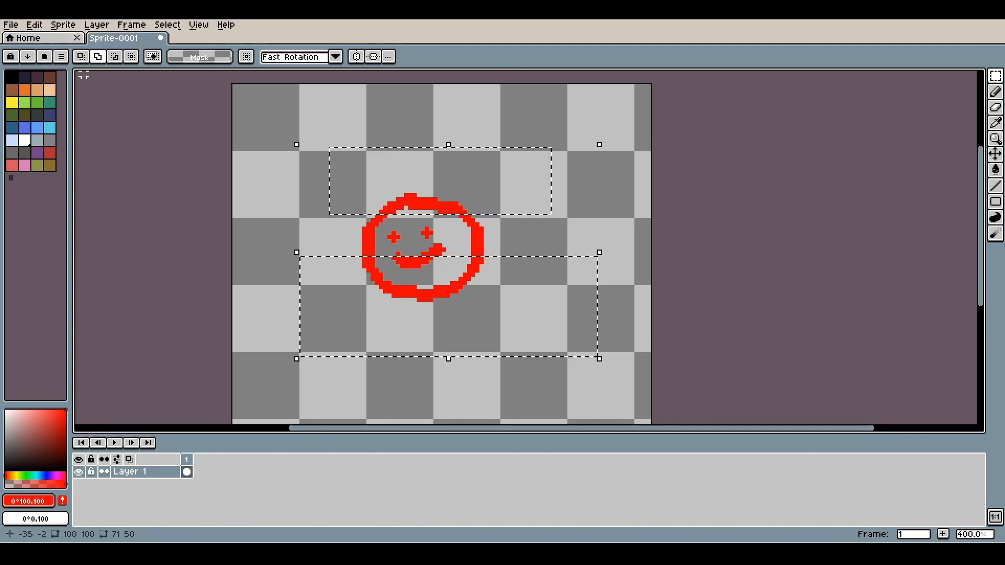
Step: Set the foreground colour to bright blue, scribble pencil strokes across both selected strips, and undo the strokes
{"action": "left_click", "coordinate": [37, 475]}
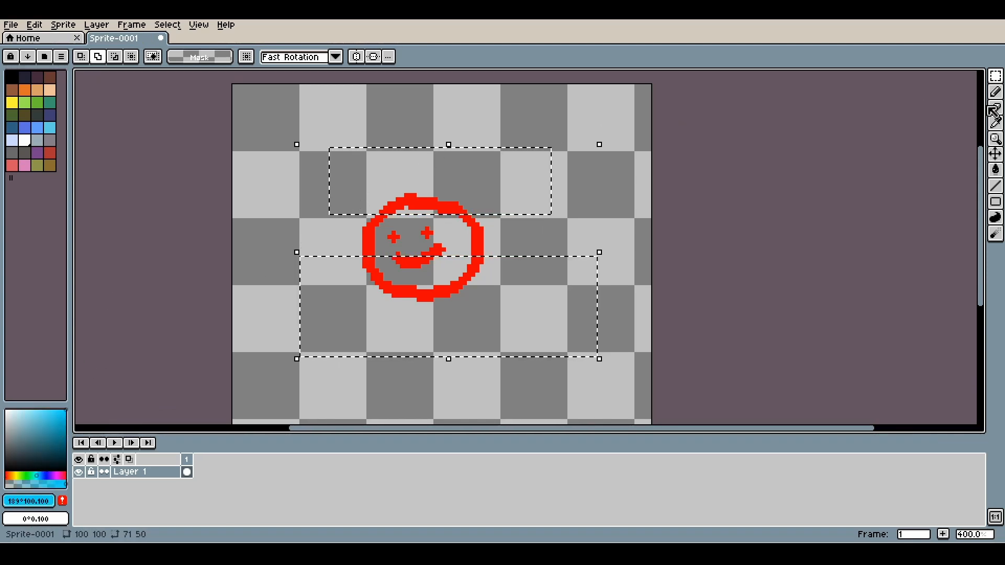
{"action": "left_click", "coordinate": [996, 93]}
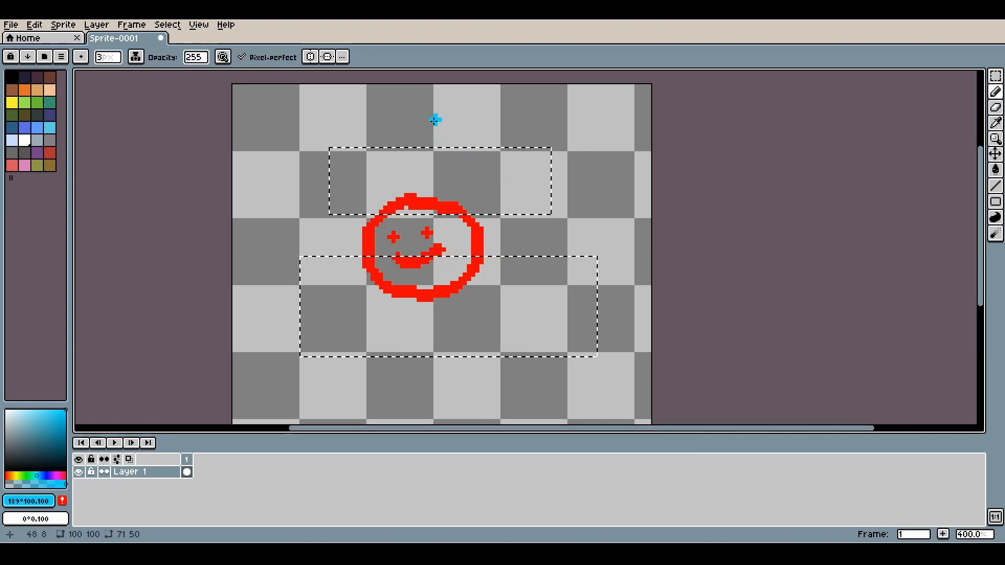
{"action": "left_click_drag", "start_coordinate": [436, 108], "coordinate": [416, 156]}
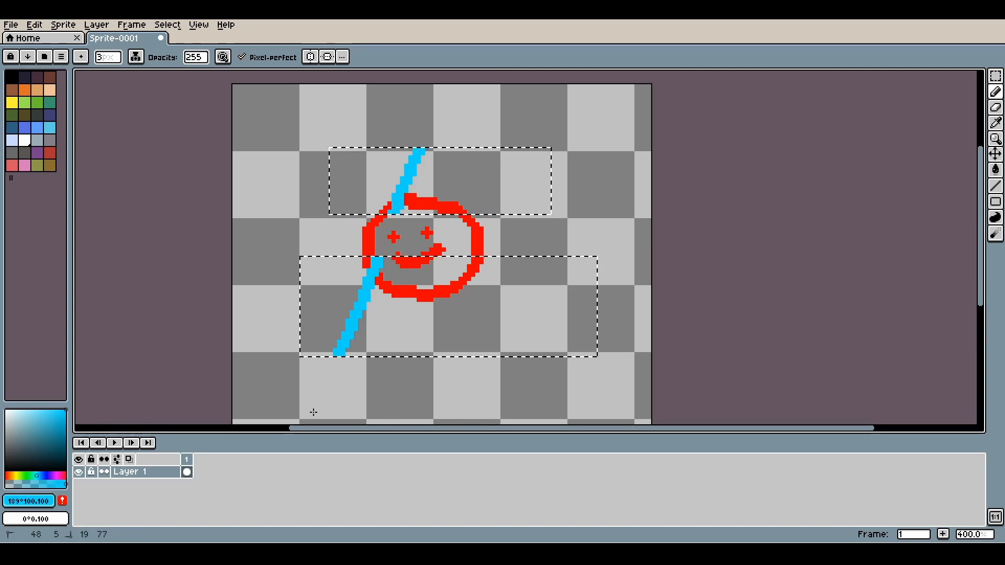
{"action": "mouse_move", "coordinate": [379, 412]}
{"action": "left_mouse_down"}
{"action": "mouse_move", "coordinate": [521, 97]}
{"action": "mouse_move", "coordinate": [497, 246]}
{"action": "mouse_move", "coordinate": [454, 399]}
{"action": "mouse_move", "coordinate": [514, 138]}
{"action": "mouse_move", "coordinate": [518, 295]}
{"action": "mouse_move", "coordinate": [525, 130]}
{"action": "mouse_move", "coordinate": [531, 294]}
{"action": "mouse_move", "coordinate": [546, 250]}
{"action": "left_mouse_up"}
{"action": "mouse_move", "coordinate": [560, 310]}
{"action": "left_mouse_down"}
{"action": "mouse_move", "coordinate": [571, 254]}
{"action": "mouse_move", "coordinate": [582, 250]}
{"action": "mouse_move", "coordinate": [573, 281]}
{"action": "mouse_move", "coordinate": [521, 318]}
{"action": "mouse_move", "coordinate": [470, 326]}
{"action": "mouse_move", "coordinate": [447, 260]}
{"action": "left_mouse_up"}
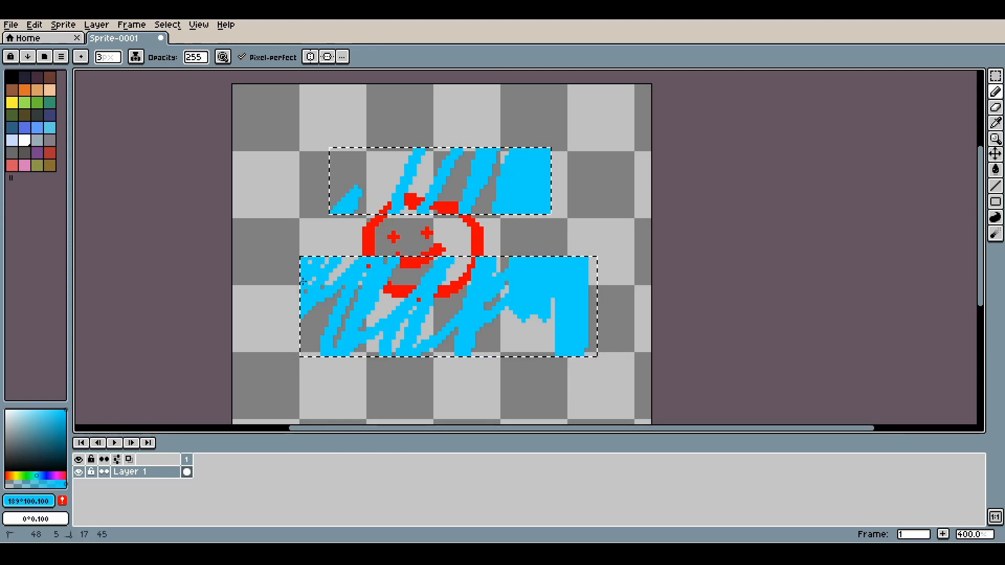
{"action": "left_click_drag", "start_coordinate": [366, 154], "coordinate": [343, 174]}
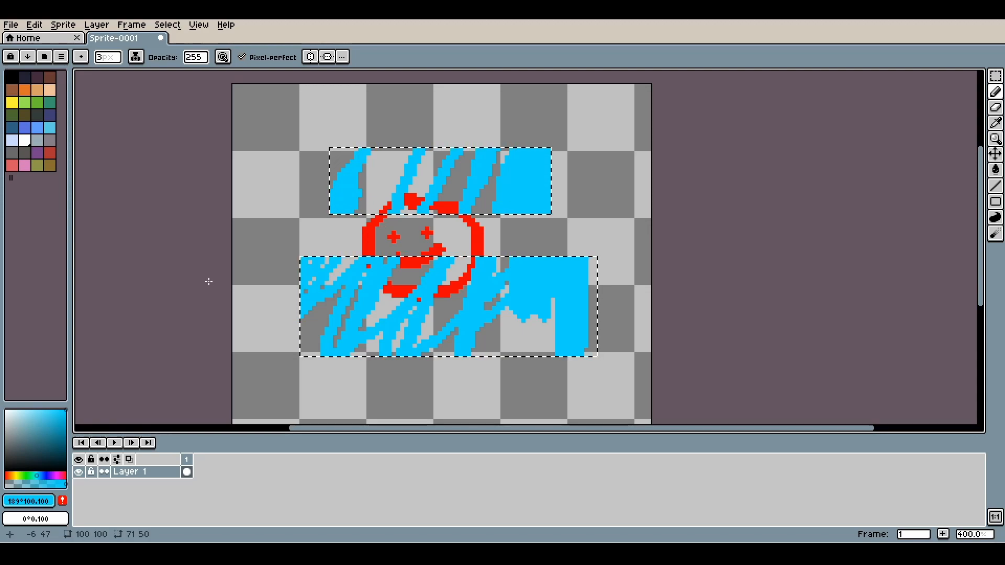
{"action": "key", "text": "ctrl+z"}
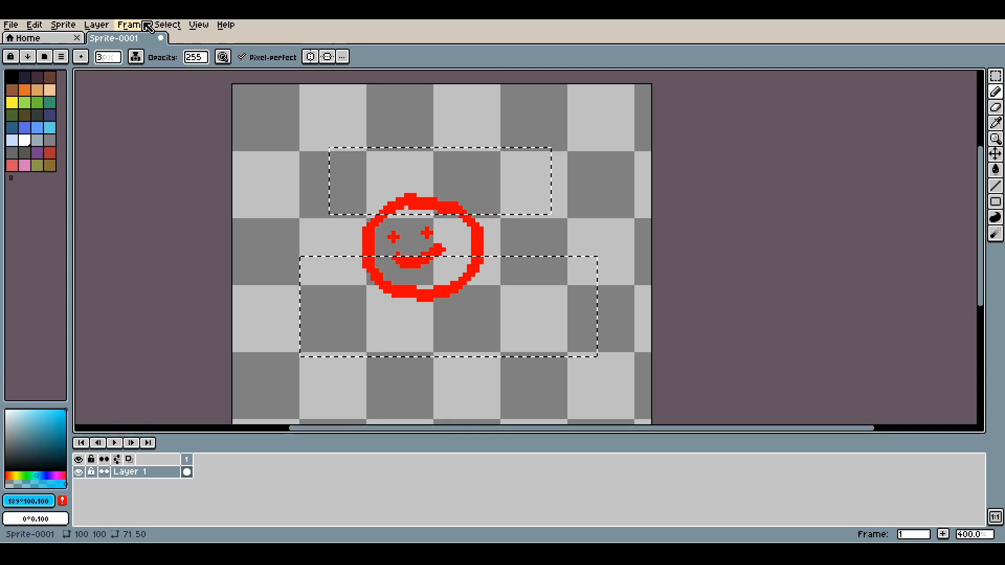
Step: Invert the selection and scribble blue pencil strokes over the canvas around the two rectangular strips
{"action": "left_click", "coordinate": [175, 28]}
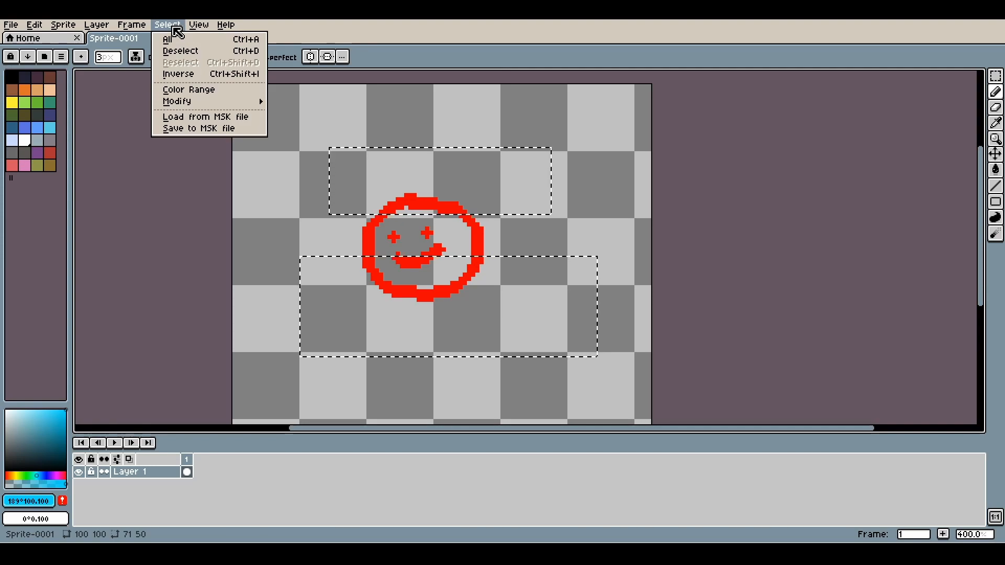
{"action": "left_click", "coordinate": [178, 73]}
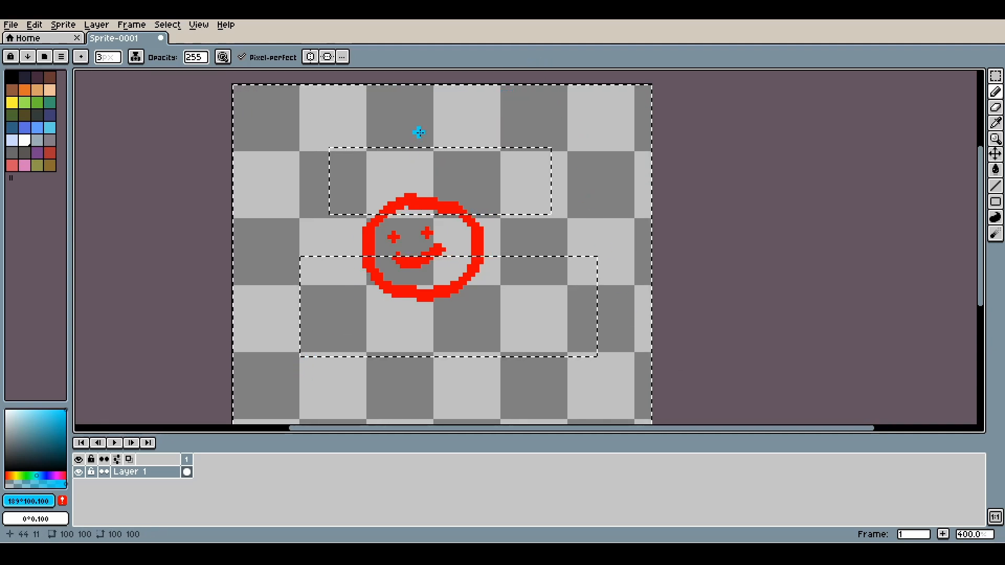
{"action": "mouse_move", "coordinate": [460, 95]}
{"action": "left_mouse_down"}
{"action": "mouse_move", "coordinate": [302, 421]}
{"action": "mouse_move", "coordinate": [477, 73]}
{"action": "mouse_move", "coordinate": [452, 205]}
{"action": "mouse_move", "coordinate": [389, 416]}
{"action": "left_mouse_up"}
{"action": "mouse_move", "coordinate": [515, 72]}
{"action": "left_mouse_down"}
{"action": "mouse_move", "coordinate": [472, 354]}
{"action": "mouse_move", "coordinate": [557, 126]}
{"action": "mouse_move", "coordinate": [507, 360]}
{"action": "left_mouse_up"}
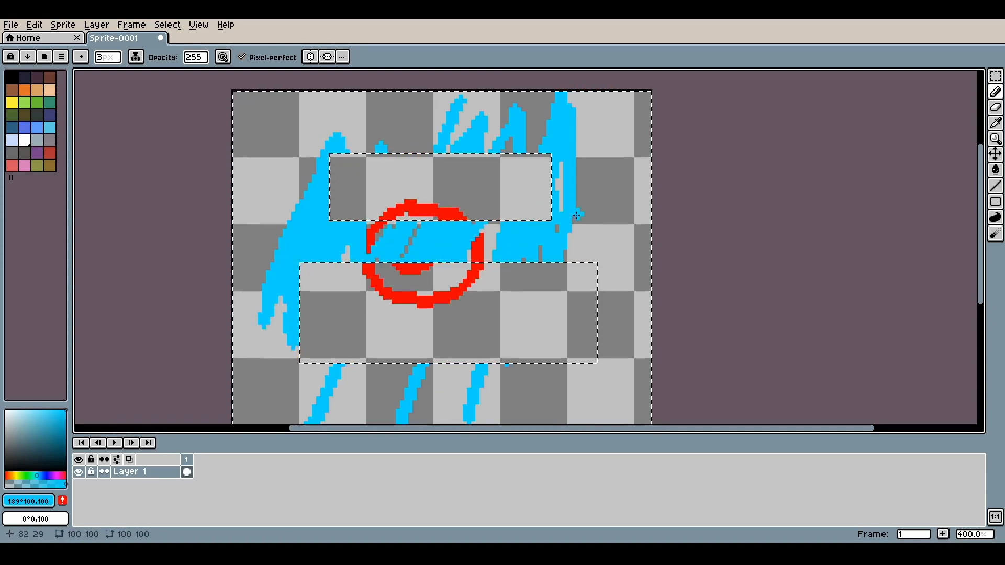
Step: Undo the blue strokes and the selection inversion, clear the remaining selection, and return to the Pencil tool
{"action": "key", "text": "v"}
{"action": "key", "text": "ctrl+z"}
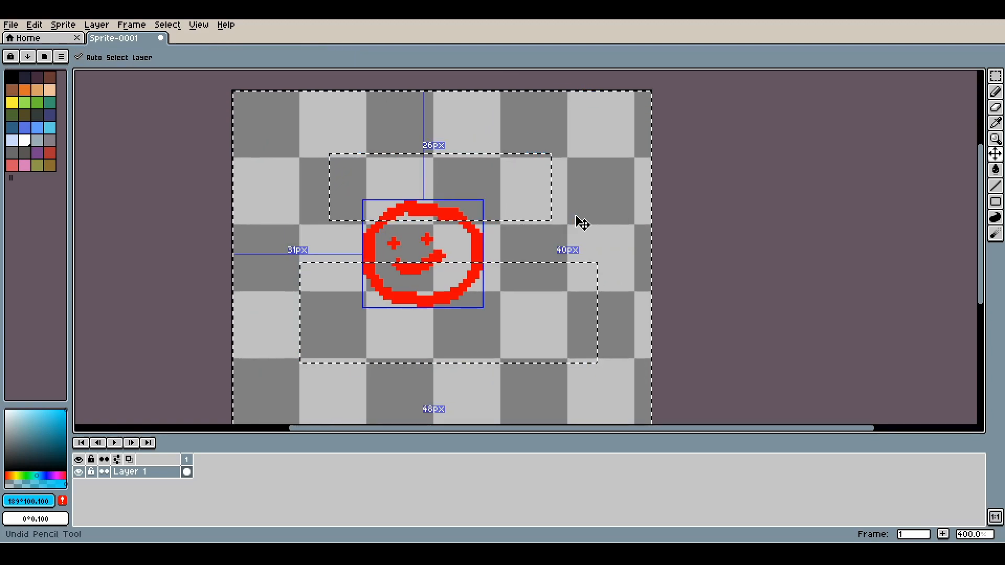
{"action": "key", "text": "ctrl+z"}
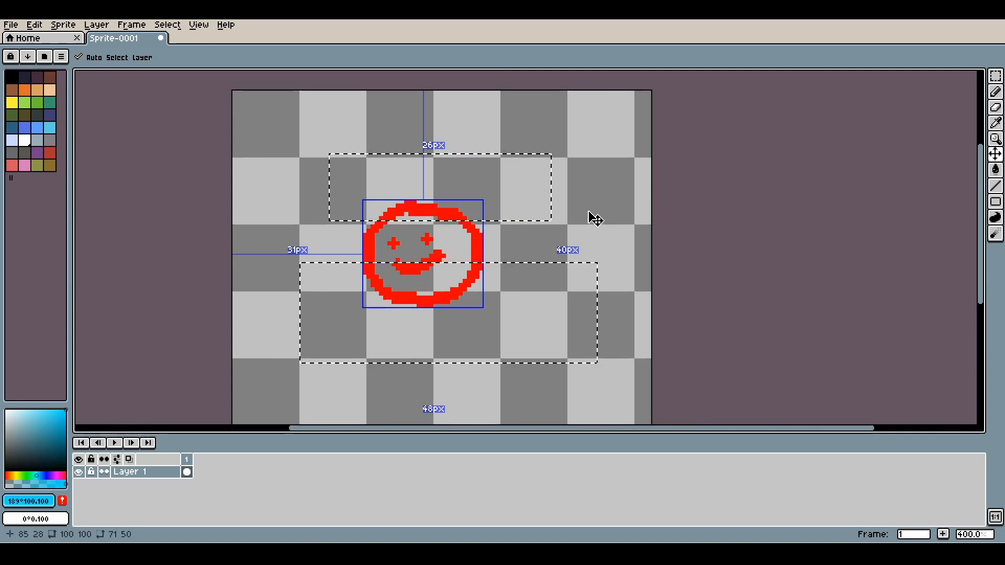
{"action": "key", "text": "b"}
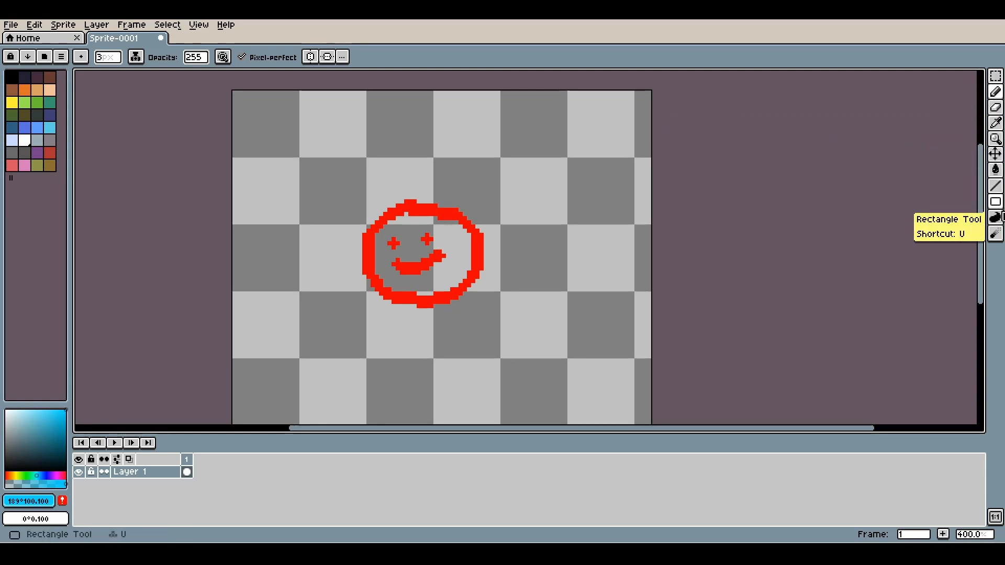
{"action": "left_click", "coordinate": [996, 77]}
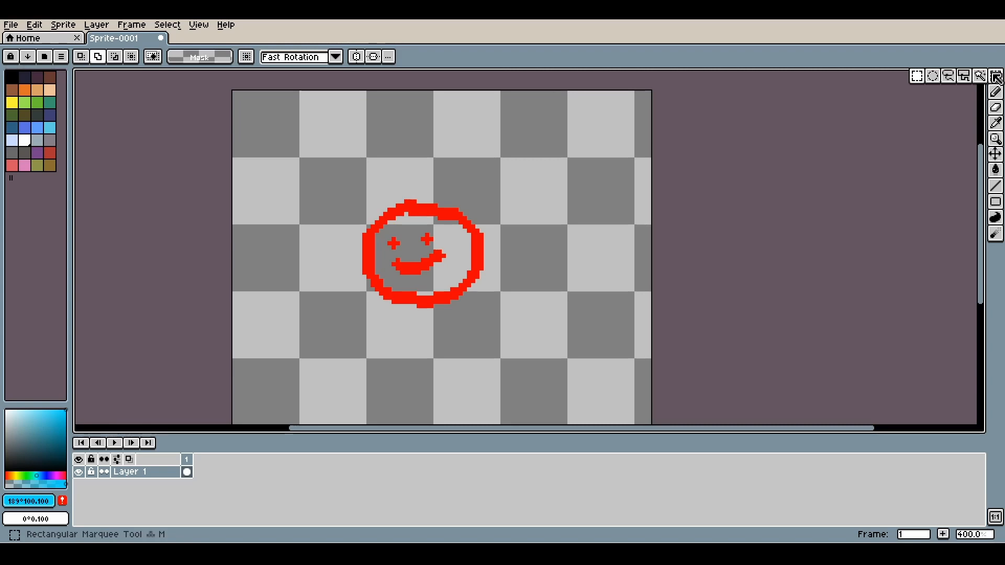
{"action": "left_click", "coordinate": [995, 92]}
{"action": "left_click", "coordinate": [996, 107]}
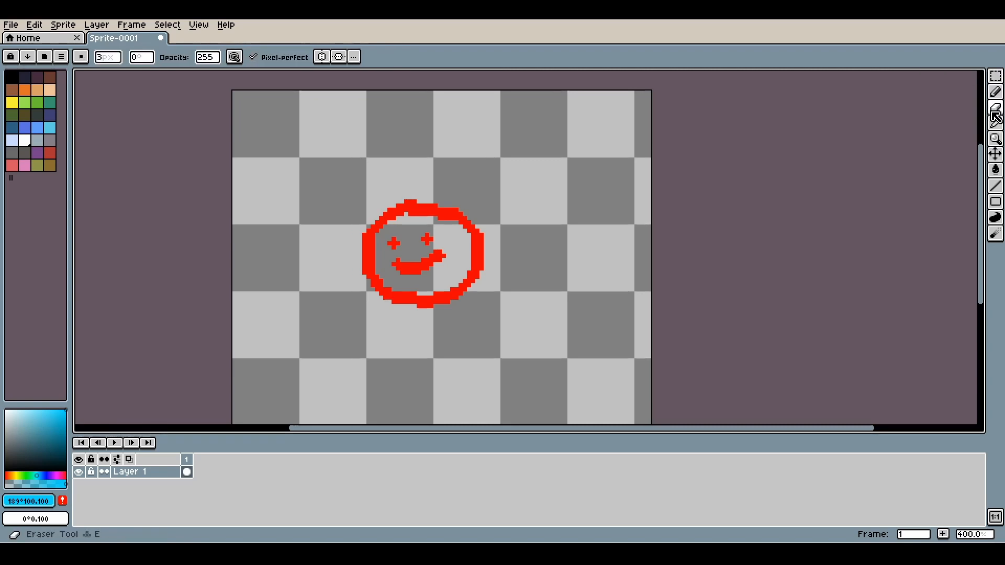
{"action": "left_click", "coordinate": [995, 123]}
{"action": "left_click", "coordinate": [995, 138]}
{"action": "left_click", "coordinate": [995, 153]}
{"action": "left_click", "coordinate": [996, 170]}
Step: Select a circular area of about 33 × 33 px around the smiley with the Elliptical Marquee, and deselect it
{"action": "mouse_move", "coordinate": [996, 179]}
{"action": "left_mouse_down"}
{"action": "mouse_move", "coordinate": [996, 219]}
{"action": "mouse_move", "coordinate": [979, 73]}
{"action": "mouse_move", "coordinate": [996, 75]}
{"action": "mouse_move", "coordinate": [934, 76]}
{"action": "left_mouse_up"}
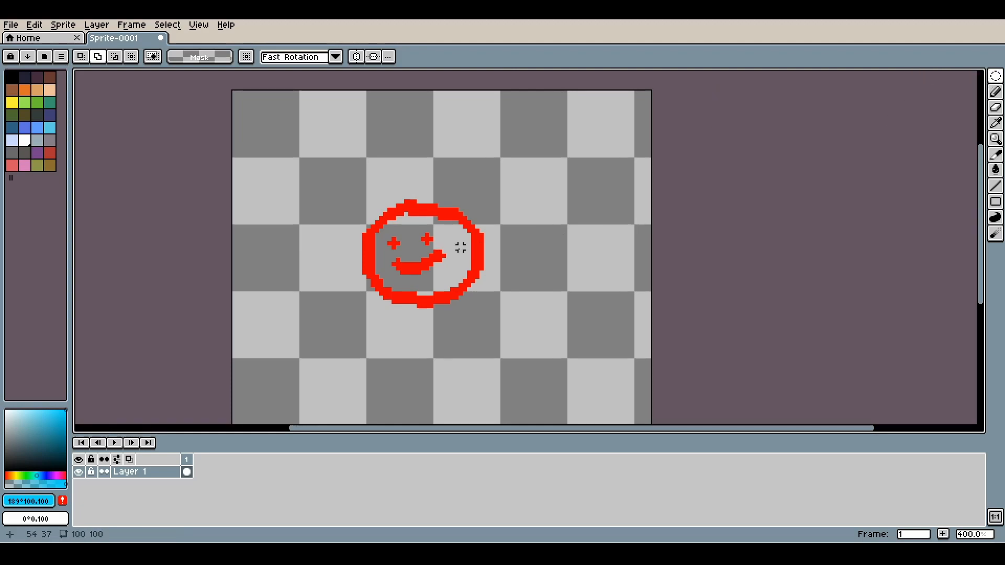
{"action": "left_click_drag", "start_coordinate": [410, 240], "coordinate": [348, 144]}
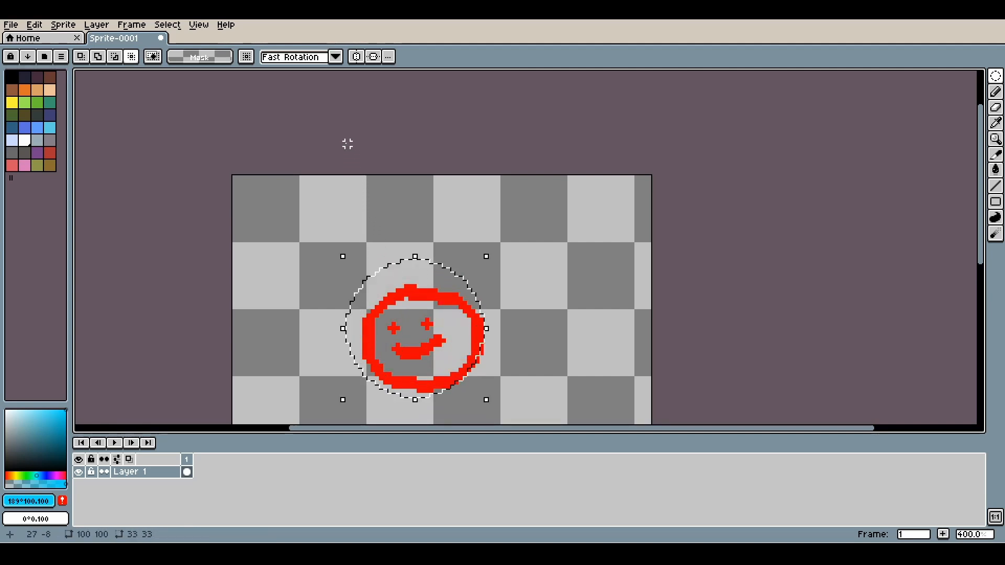
{"action": "left_click", "coordinate": [598, 290]}
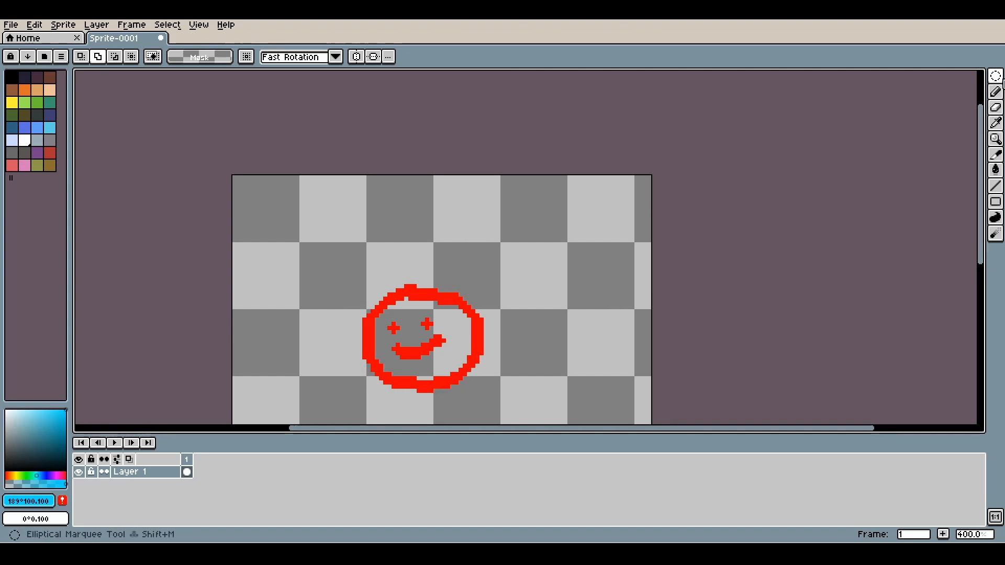
Step: Trace a freehand Lasso selection of about 37 × 29 px around the whole smiley face
{"action": "mouse_move", "coordinate": [995, 77]}
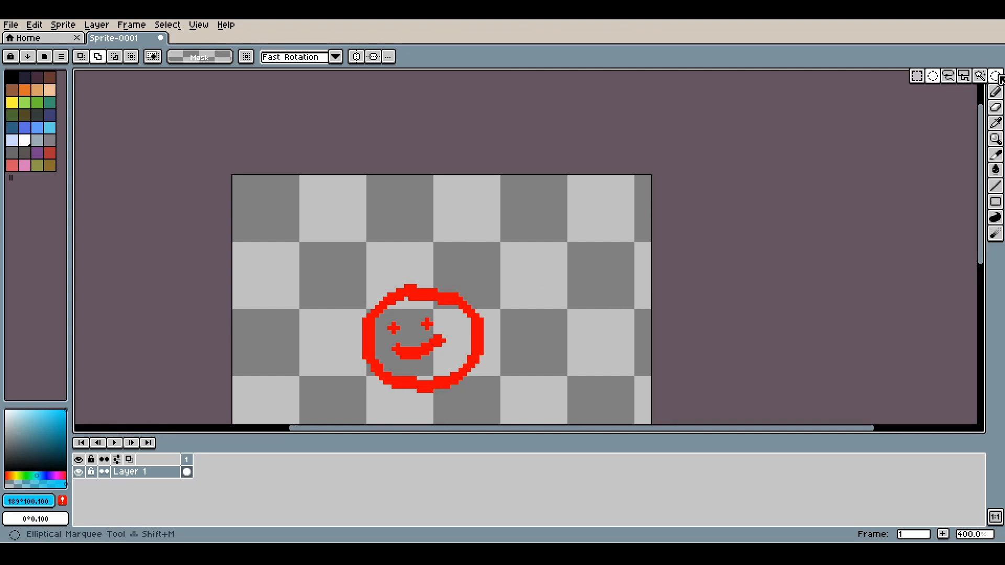
{"action": "left_click", "coordinate": [950, 85]}
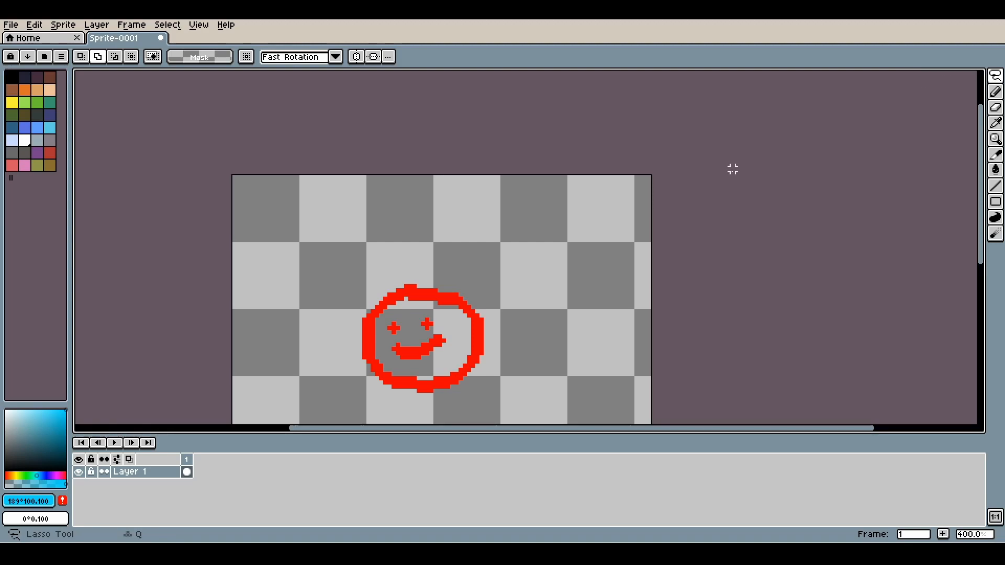
{"action": "scroll", "coordinate": [518, 266], "scroll_direction": "down", "scroll_amount": 2}
{"action": "scroll", "coordinate": [519, 268], "scroll_direction": "up", "scroll_amount": 2}
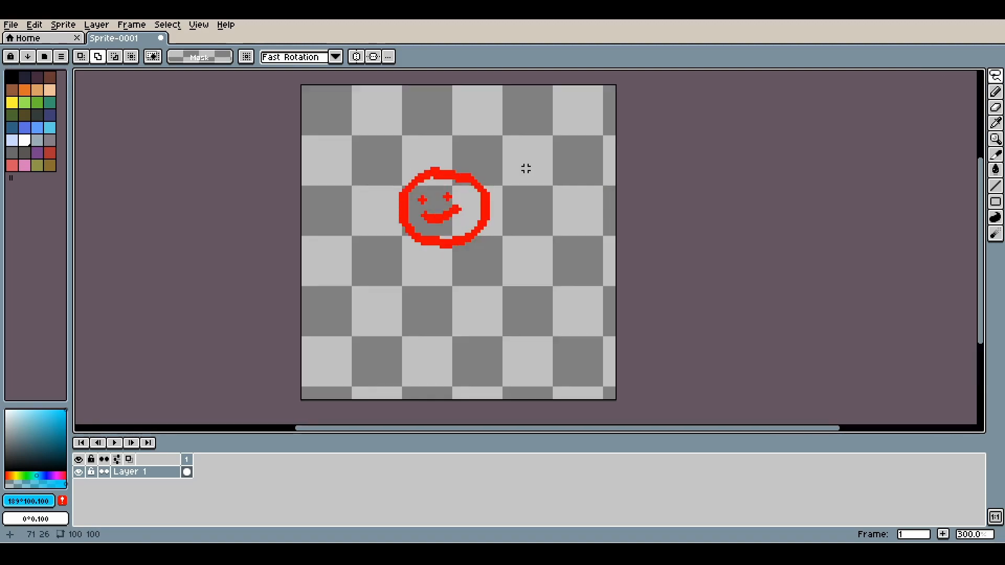
{"action": "mouse_move", "coordinate": [418, 148]}
{"action": "left_mouse_down"}
{"action": "mouse_move", "coordinate": [371, 180]}
{"action": "mouse_move", "coordinate": [368, 230]}
{"action": "mouse_move", "coordinate": [385, 248]}
{"action": "mouse_move", "coordinate": [432, 260]}
{"action": "mouse_move", "coordinate": [501, 240]}
{"action": "mouse_move", "coordinate": [514, 185]}
{"action": "mouse_move", "coordinate": [508, 164]}
{"action": "mouse_move", "coordinate": [492, 151]}
{"action": "mouse_move", "coordinate": [419, 144]}
{"action": "left_mouse_up"}
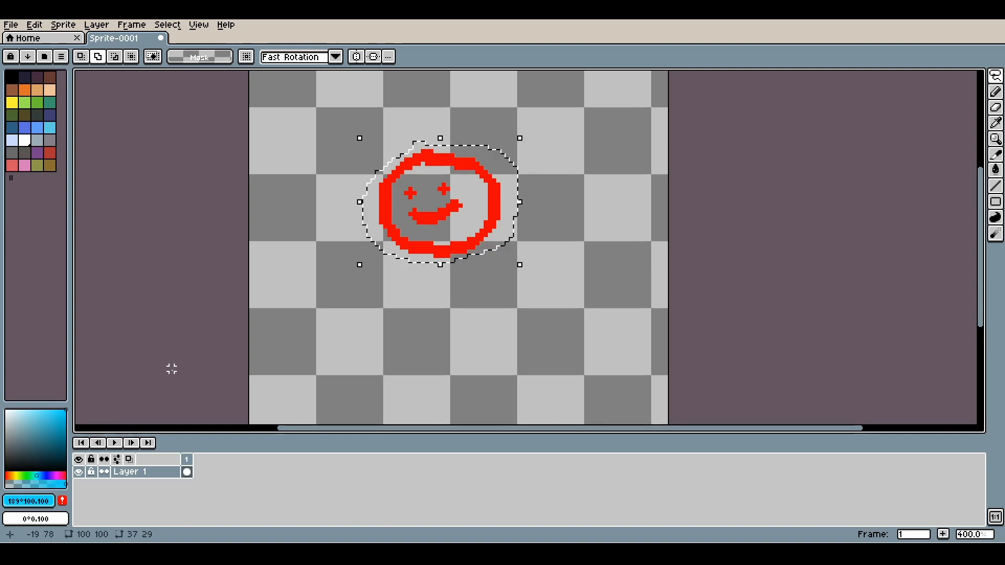
Step: Outline an irregular area of about 26 × 31 px over the smiley's upper-left side with the Polygonal Lasso, and deselect it
{"action": "key", "text": "ctrl+d"}
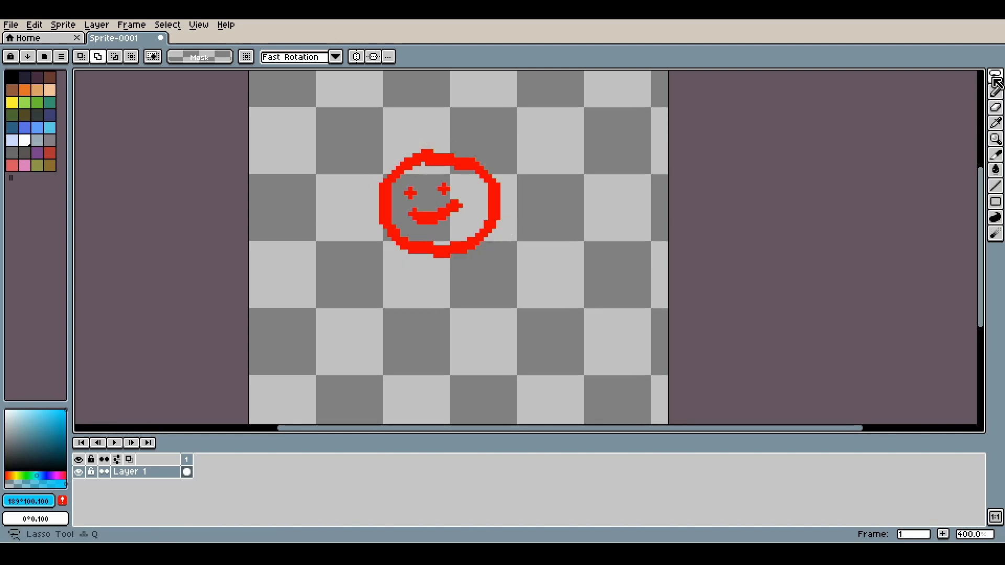
{"action": "mouse_move", "coordinate": [995, 78]}
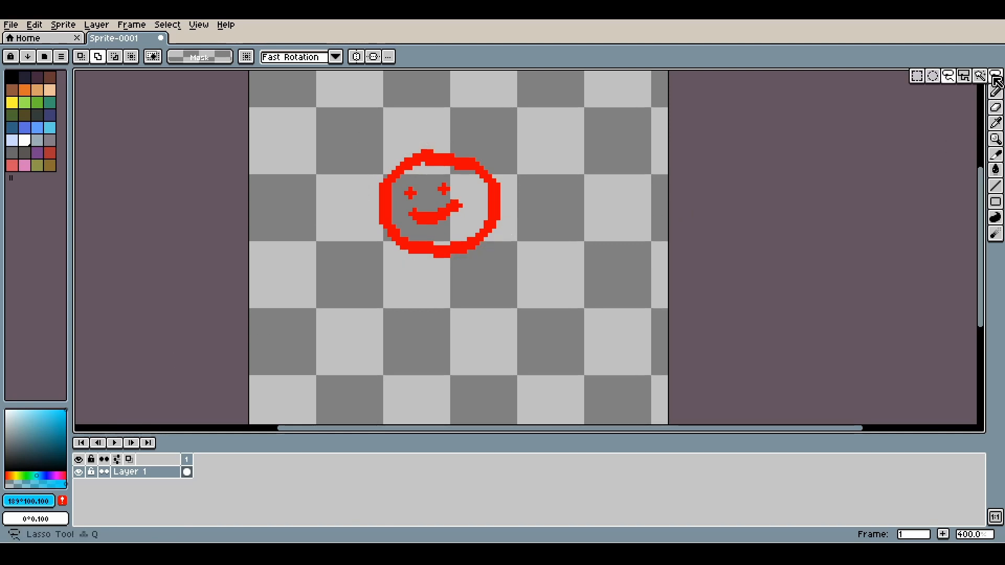
{"action": "left_click", "coordinate": [965, 78]}
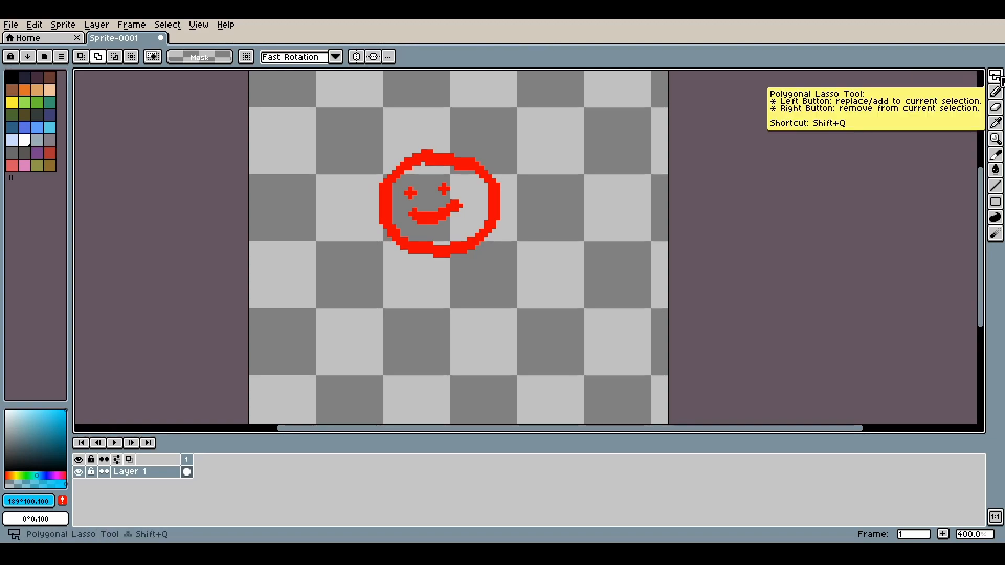
{"action": "left_click", "coordinate": [456, 137]}
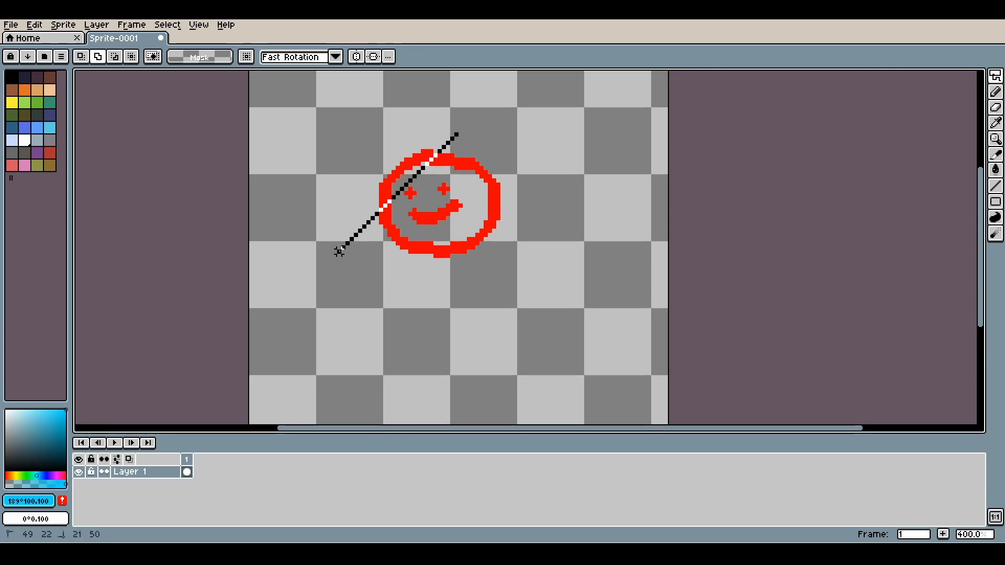
{"action": "left_click", "coordinate": [356, 246]}
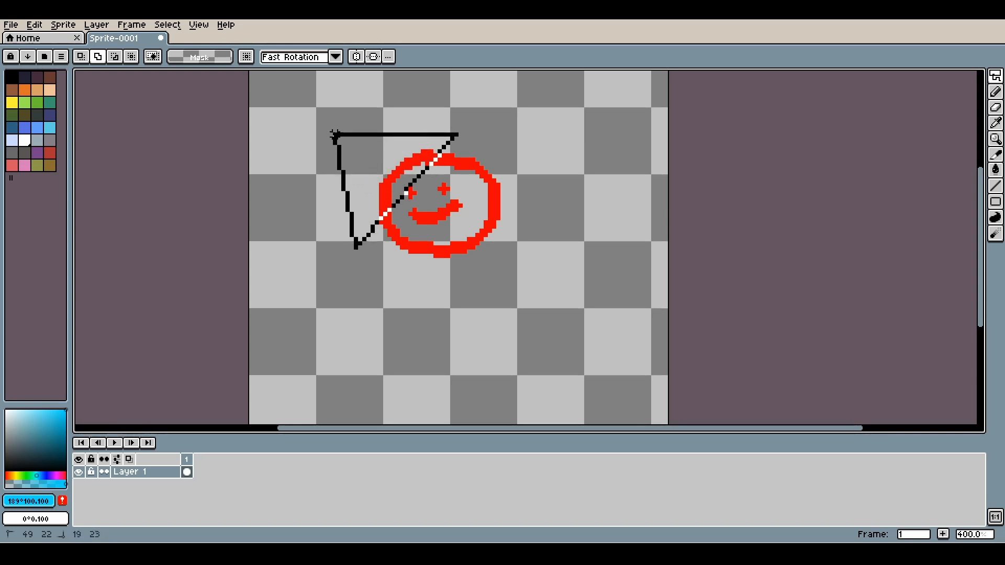
{"action": "left_click", "coordinate": [352, 130]}
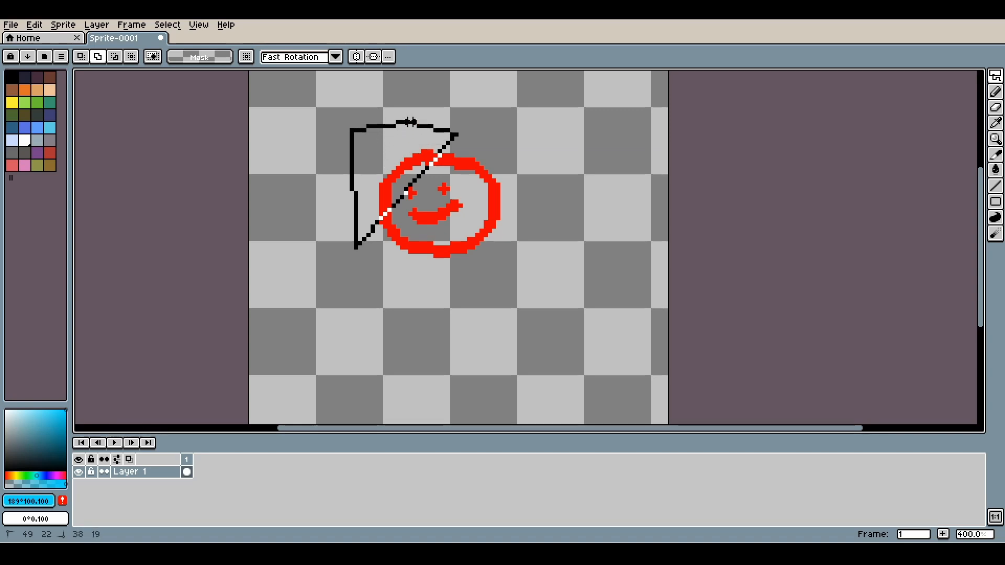
{"action": "left_click", "coordinate": [411, 122]}
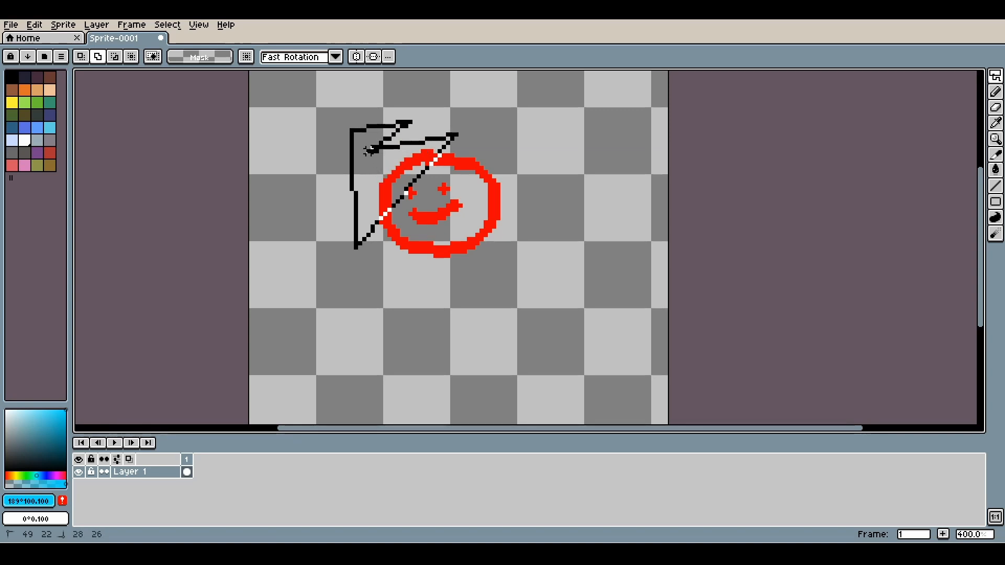
{"action": "left_click", "coordinate": [370, 150]}
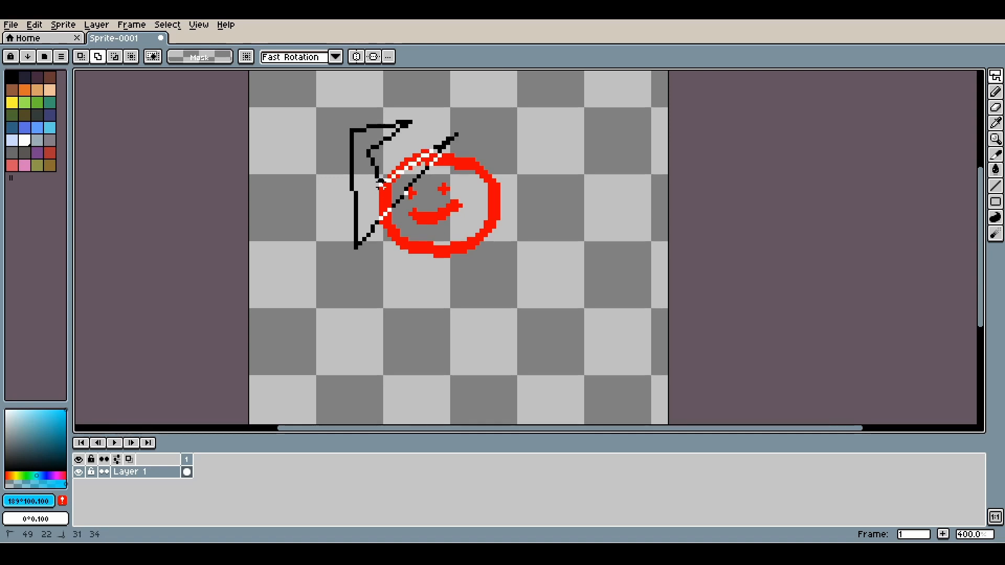
{"action": "double_click", "coordinate": [381, 184]}
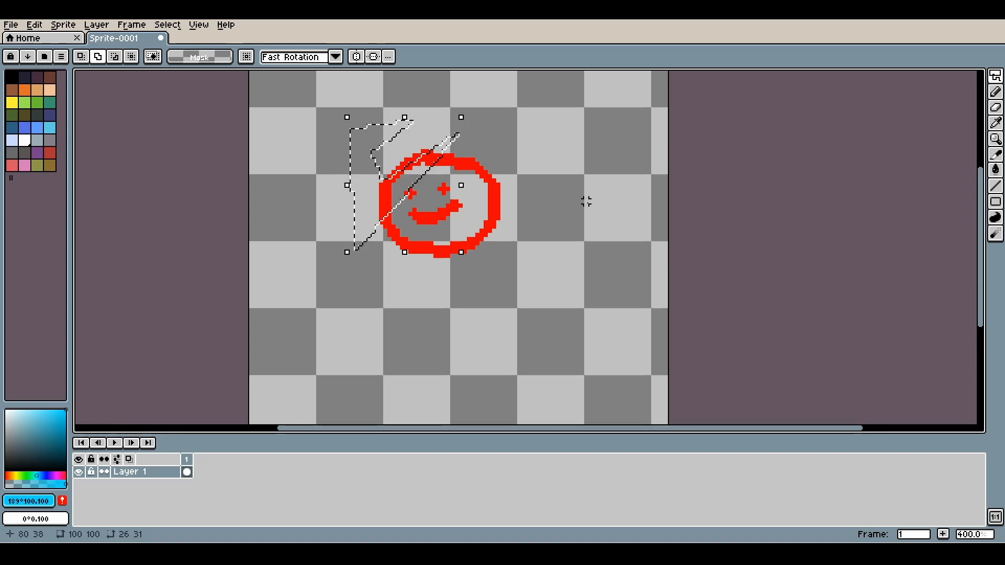
{"action": "key", "text": "ctrl+d"}
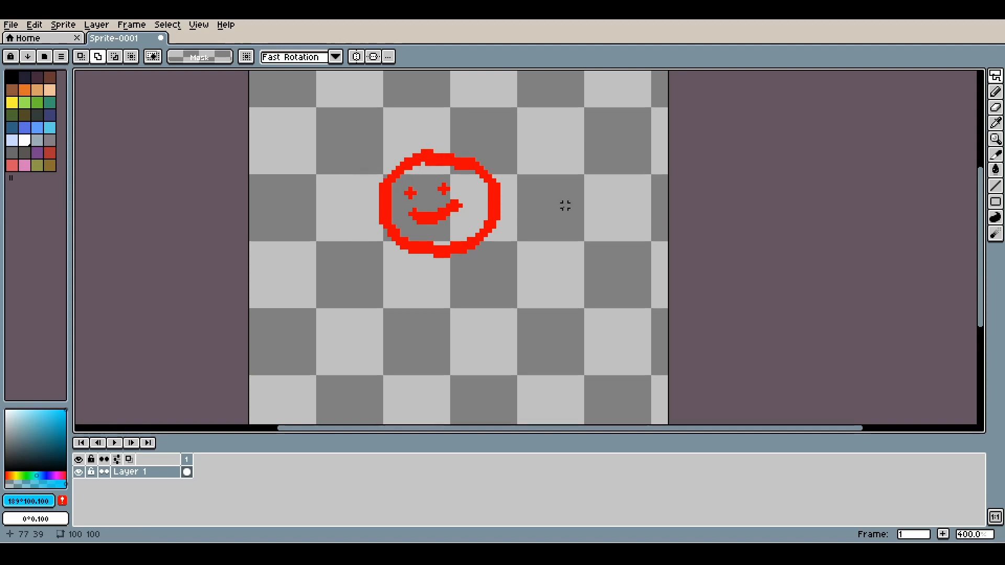
Step: Select the red outline, eyes and mouth of the smiley with the Magic Wand
{"action": "left_click", "coordinate": [996, 76]}
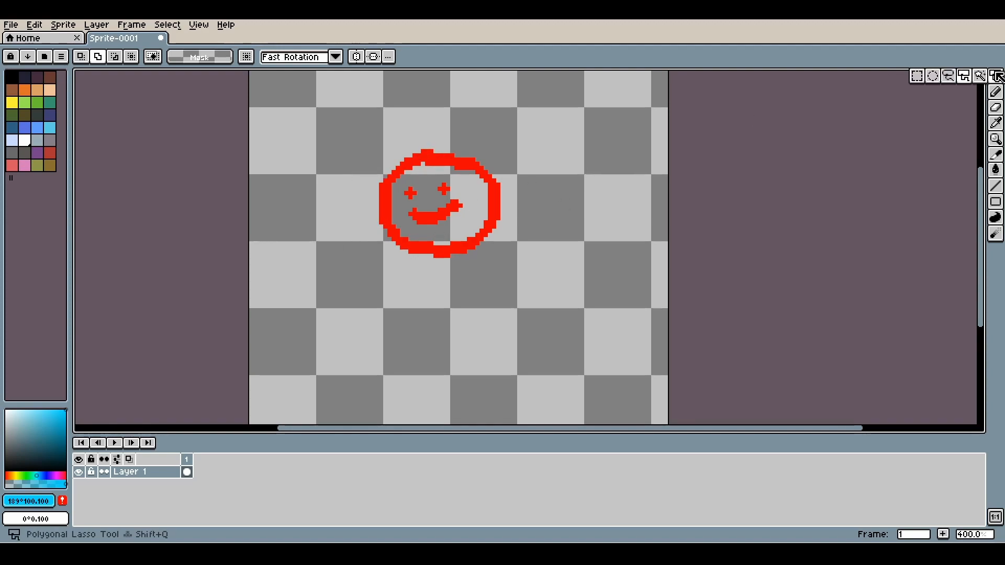
{"action": "left_click", "coordinate": [980, 76]}
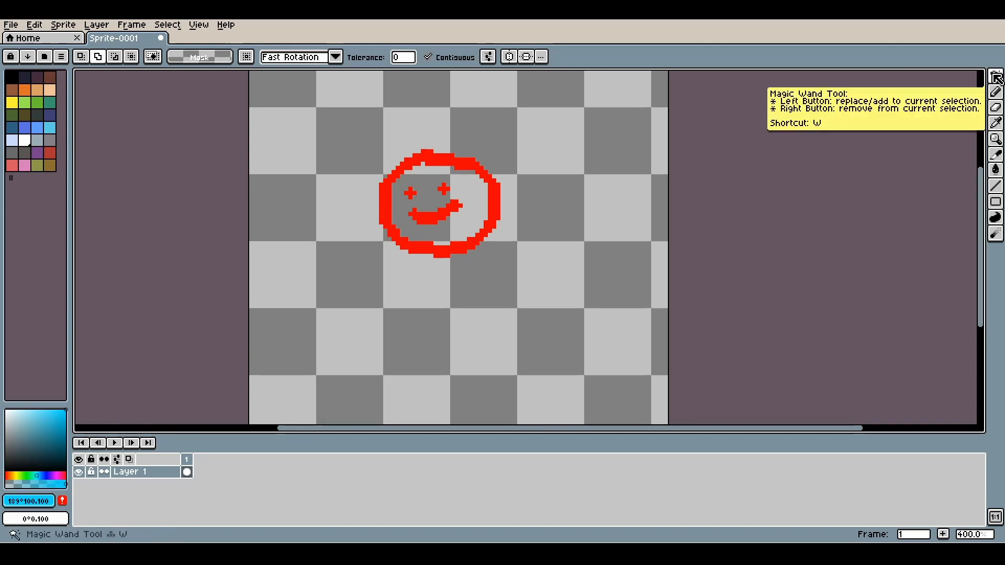
{"action": "left_click", "coordinate": [494, 201]}
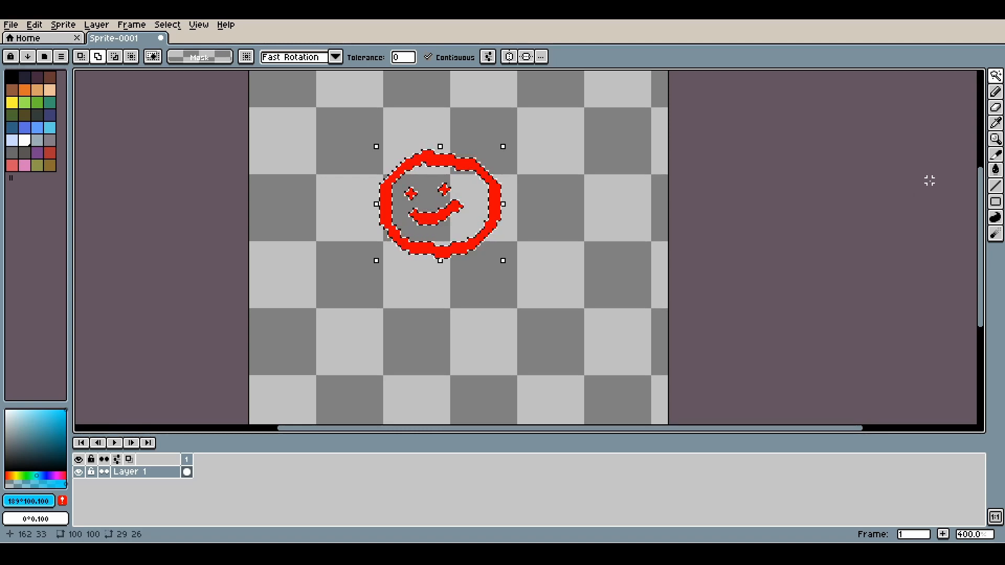
Step: Move the selected smiley down to the lower-left part of the canvas with the Move tool
{"action": "left_click", "coordinate": [995, 154]}
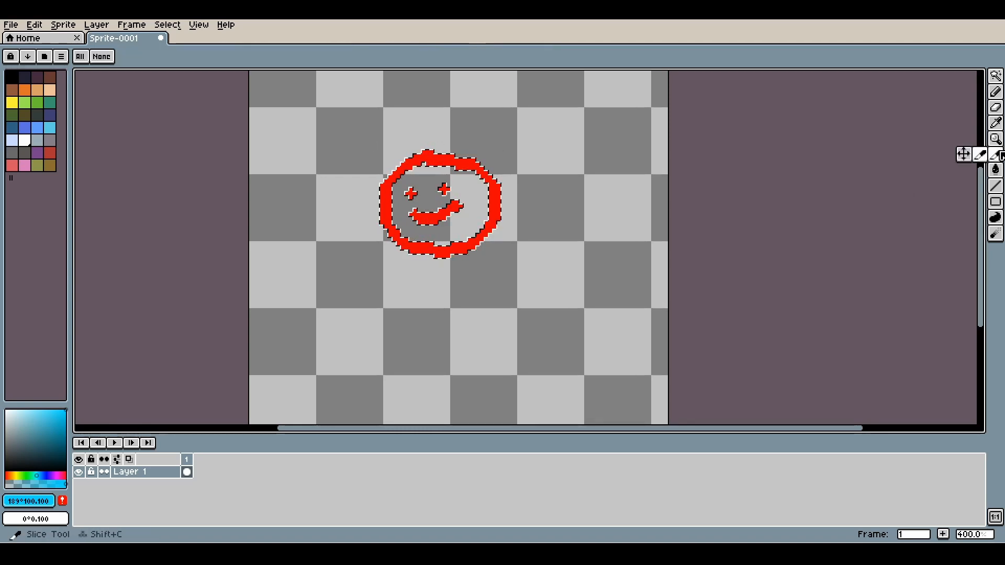
{"action": "left_click", "coordinate": [963, 155]}
{"action": "left_click_drag", "start_coordinate": [486, 201], "coordinate": [487, 201]}
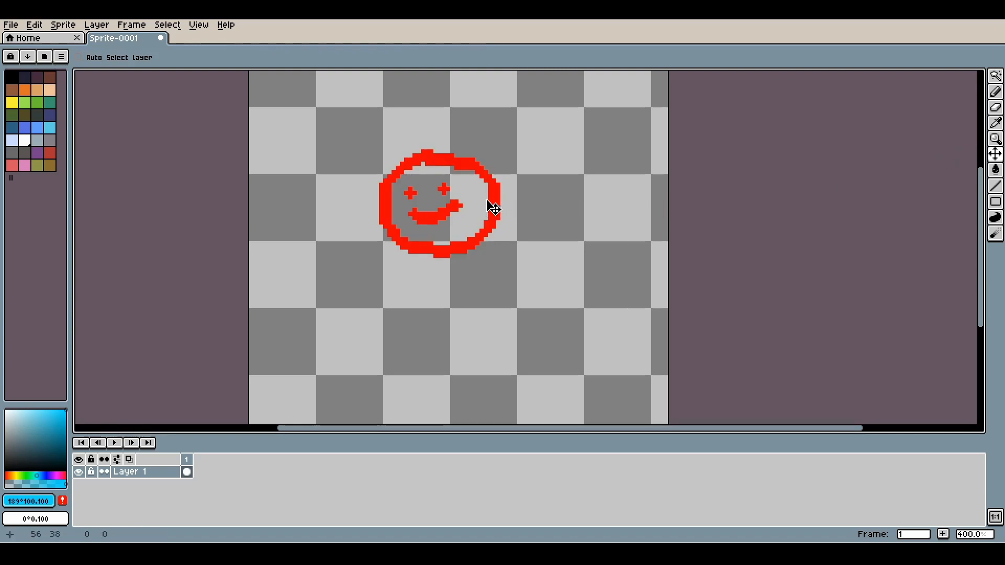
{"action": "left_click_drag", "start_coordinate": [494, 235], "coordinate": [496, 237]}
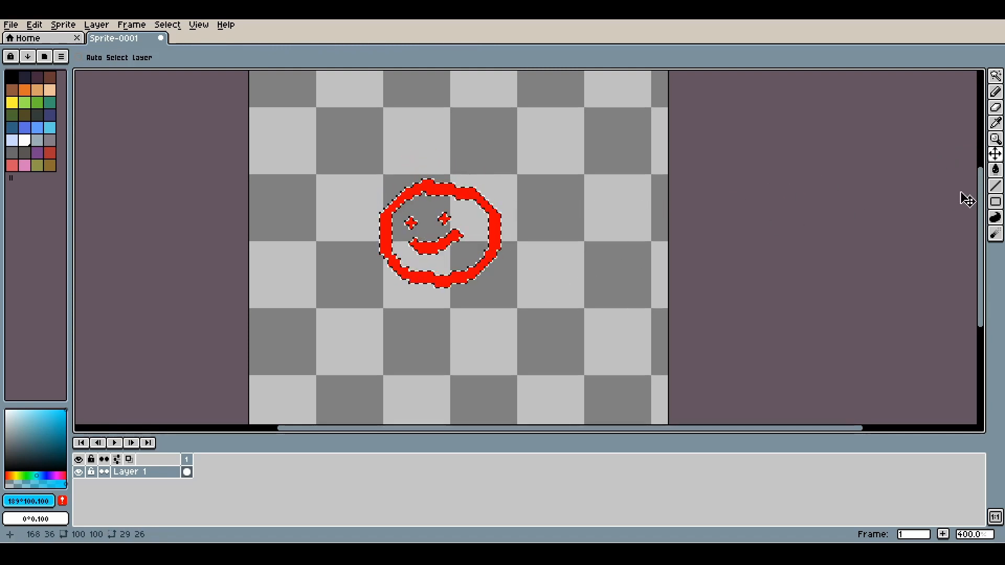
{"action": "left_click_drag", "start_coordinate": [474, 272], "coordinate": [393, 358]}
Step: Place three copies of the smiley on the canvas, at the middle right, upper left and upper right, and deselect
{"action": "left_click", "coordinate": [468, 282], "text": "alt"}
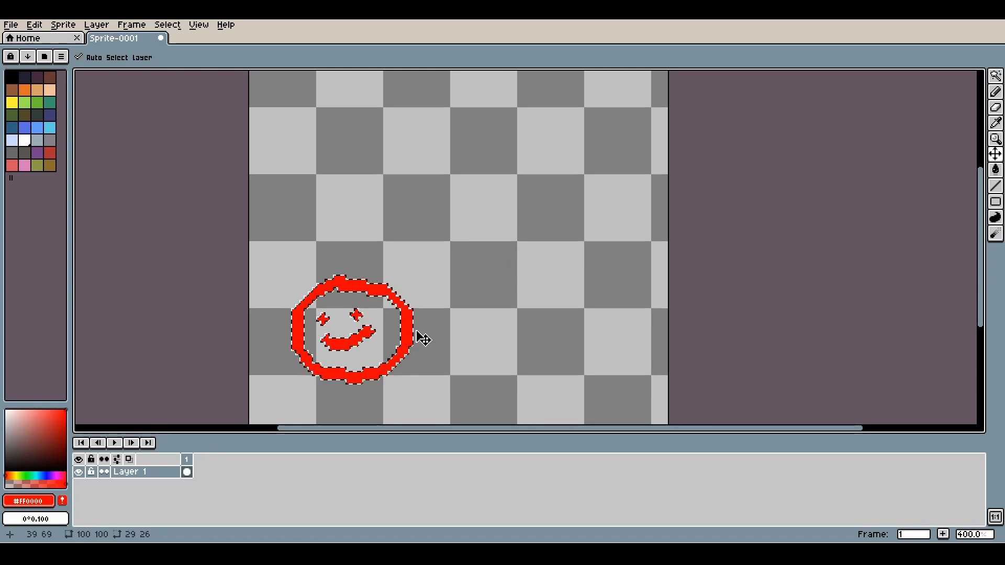
{"action": "left_click", "coordinate": [421, 339]}
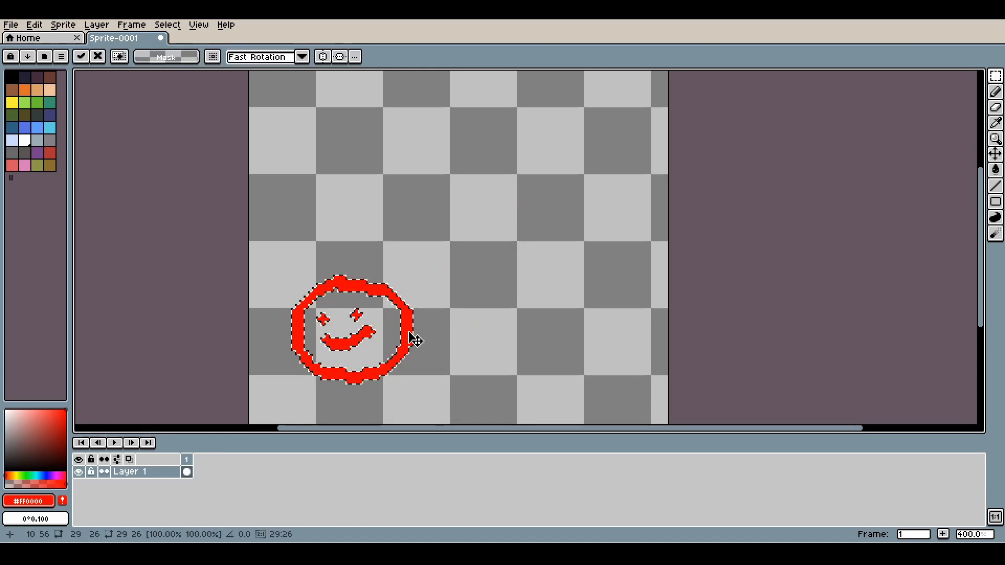
{"action": "left_click_drag", "start_coordinate": [415, 340], "coordinate": [578, 274]}
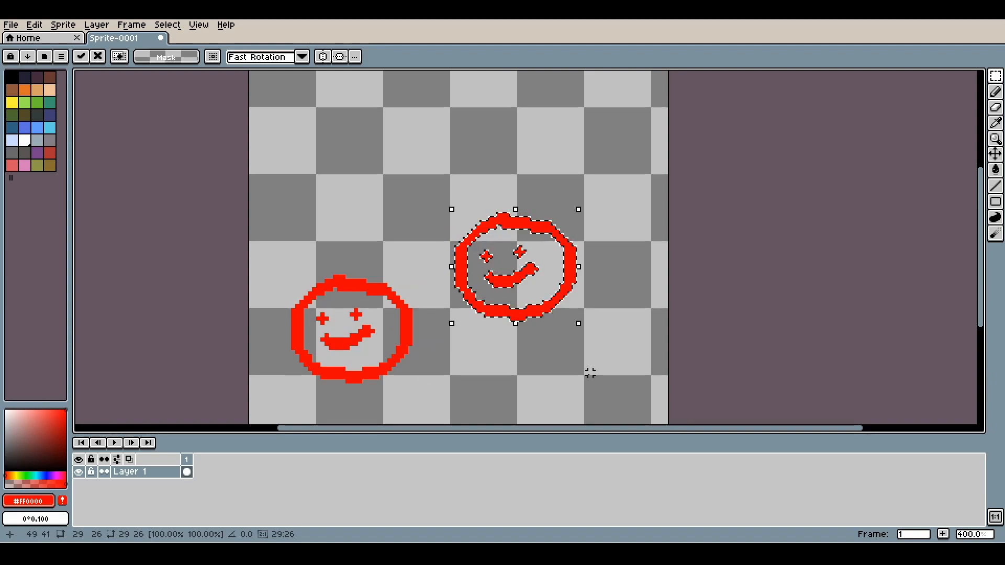
{"action": "left_click_drag", "start_coordinate": [575, 288], "coordinate": [407, 167]}
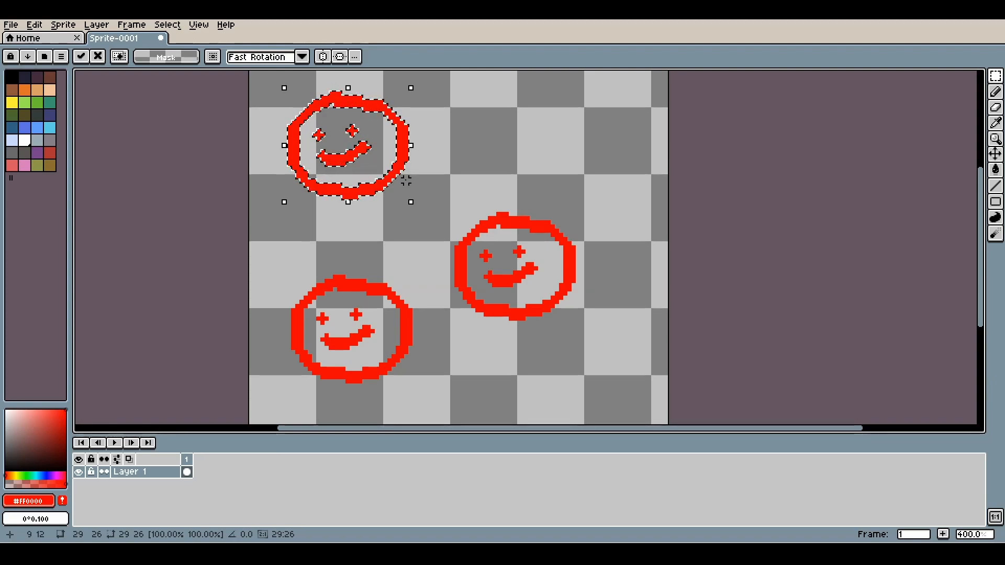
{"action": "key", "text": "Return"}
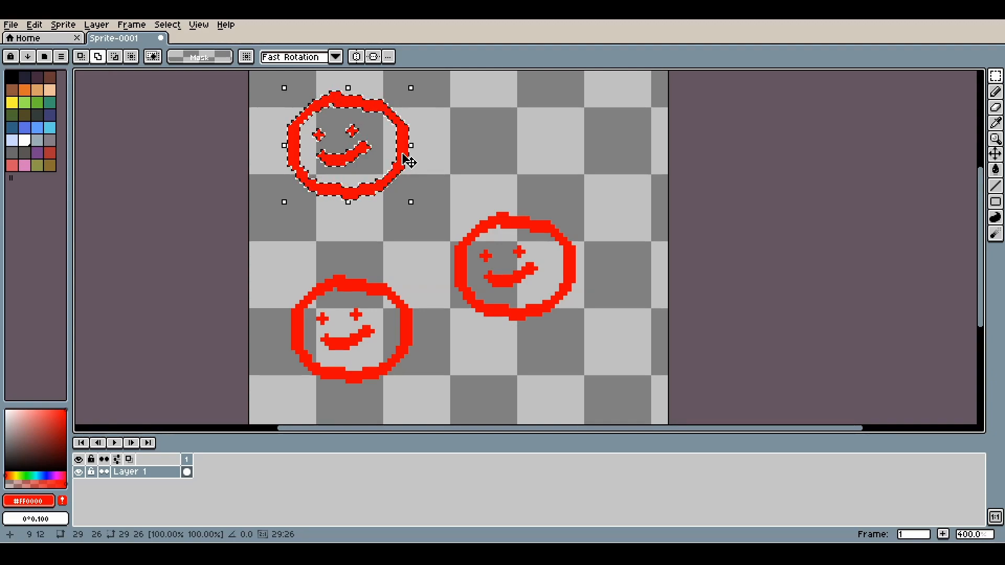
{"action": "left_click_drag", "start_coordinate": [408, 161], "coordinate": [575, 161]}
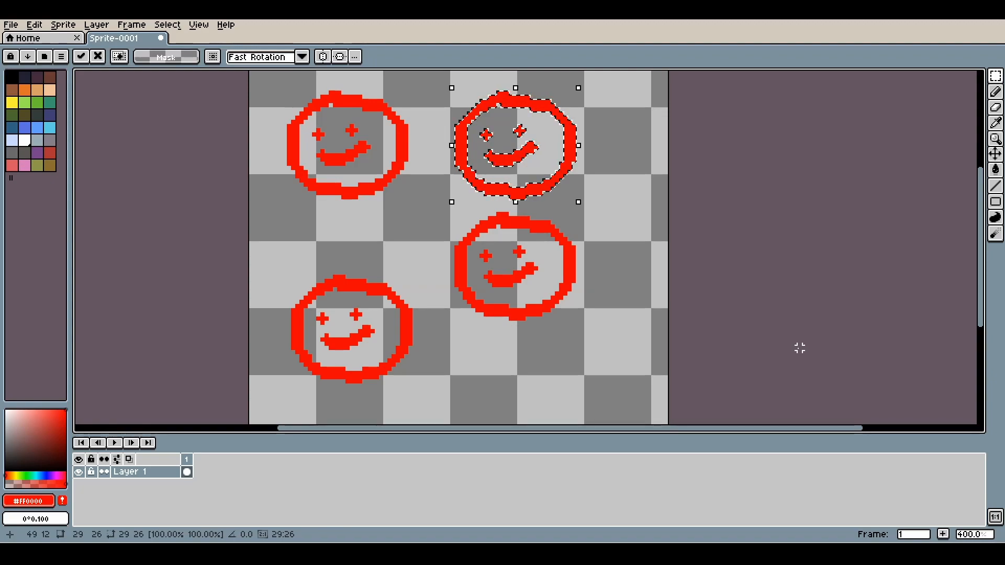
{"action": "left_click", "coordinate": [782, 339]}
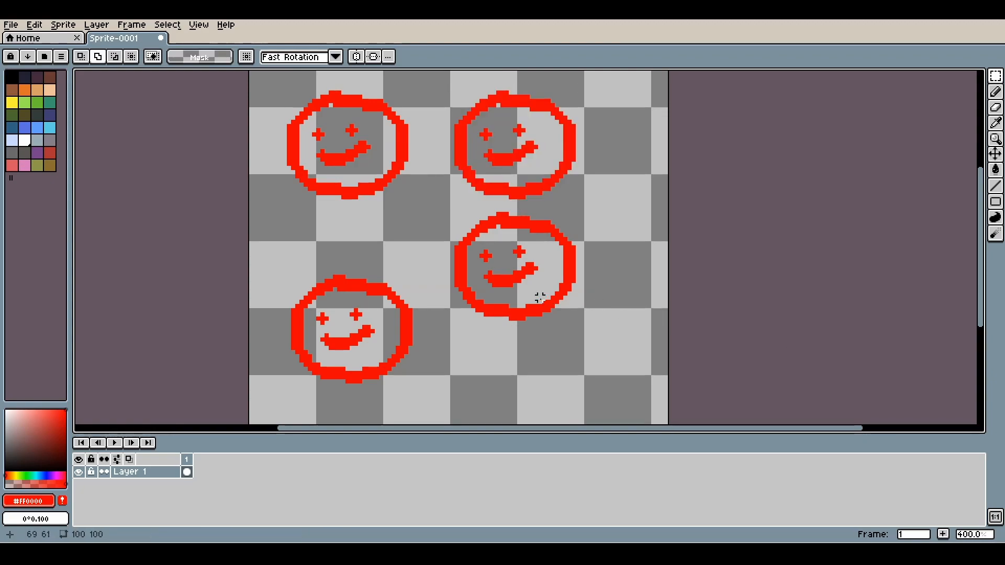
Step: Set the Eraser's brush size to 24 px
{"action": "left_click", "coordinate": [999, 109]}
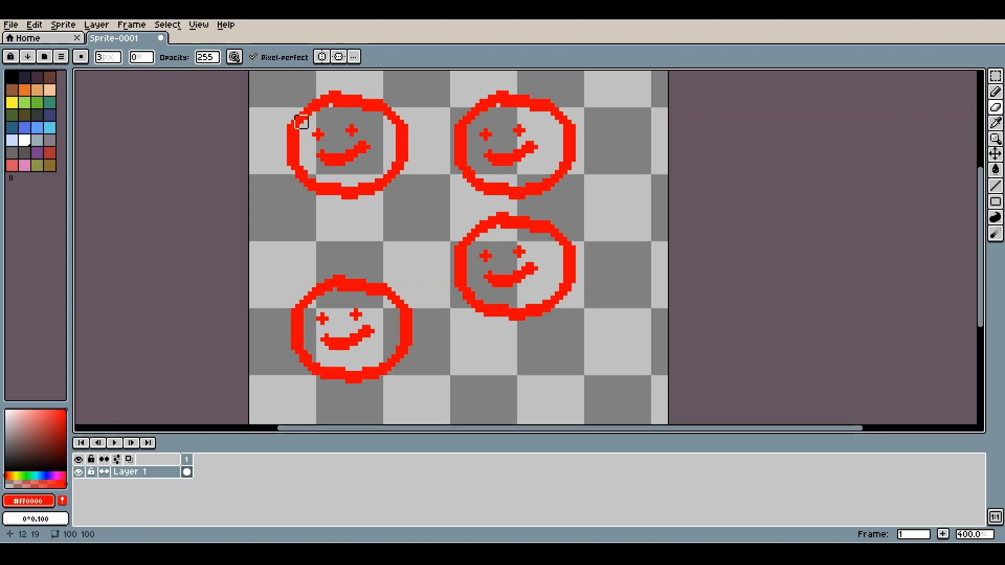
{"action": "left_click", "coordinate": [112, 58]}
{"action": "left_click_drag", "start_coordinate": [112, 73], "coordinate": [144, 73]}
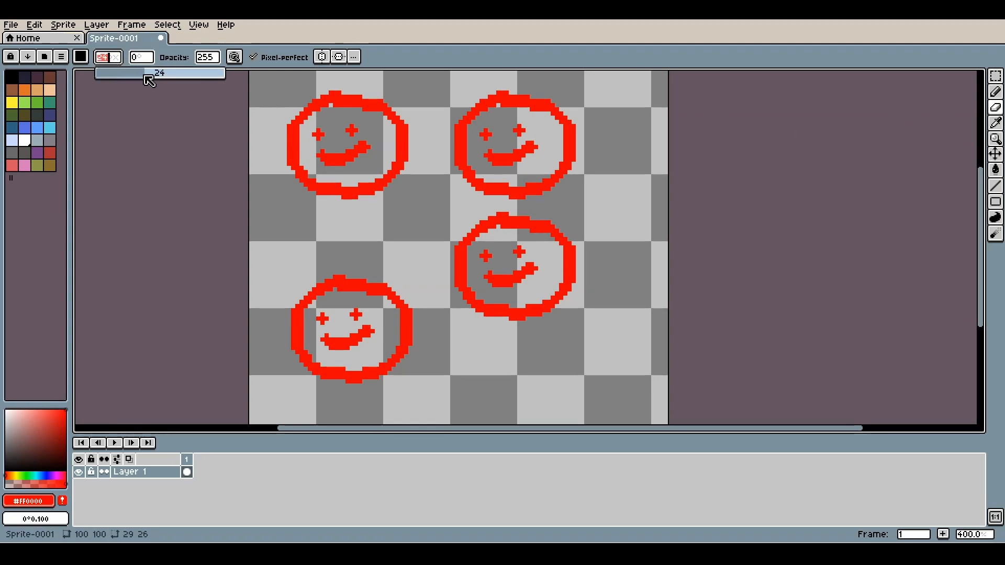
Step: Greatly enlarge the Pencil's brush size and paint a solid red blob between the two smileys on the canvas's left side
{"action": "left_click", "coordinate": [994, 92]}
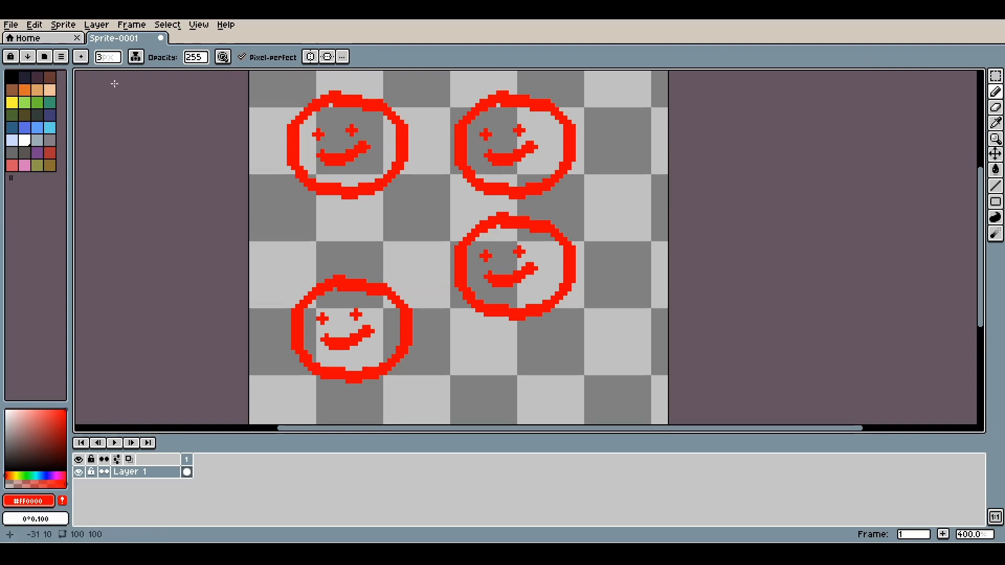
{"action": "left_click", "coordinate": [107, 57]}
{"action": "left_click_drag", "start_coordinate": [106, 73], "coordinate": [144, 76]}
{"action": "left_click_drag", "start_coordinate": [318, 201], "coordinate": [326, 222]}
Step: Set the Pencil's brush size to 1 px and draw a thin vertical red line between the left and right smileys
{"action": "left_click", "coordinate": [106, 57]}
{"action": "left_click_drag", "start_coordinate": [115, 74], "coordinate": [97, 74]}
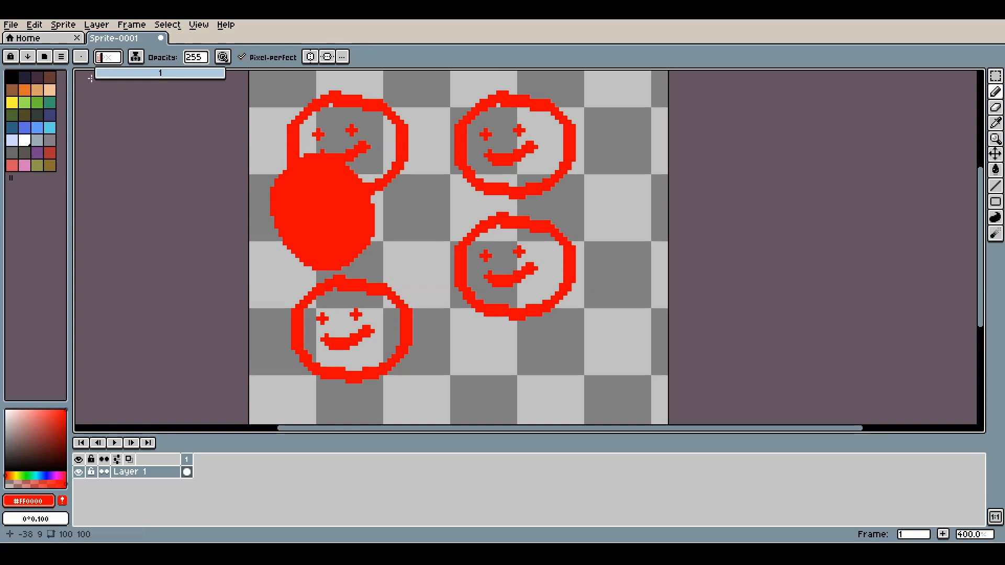
{"action": "left_click_drag", "start_coordinate": [435, 179], "coordinate": [435, 282]}
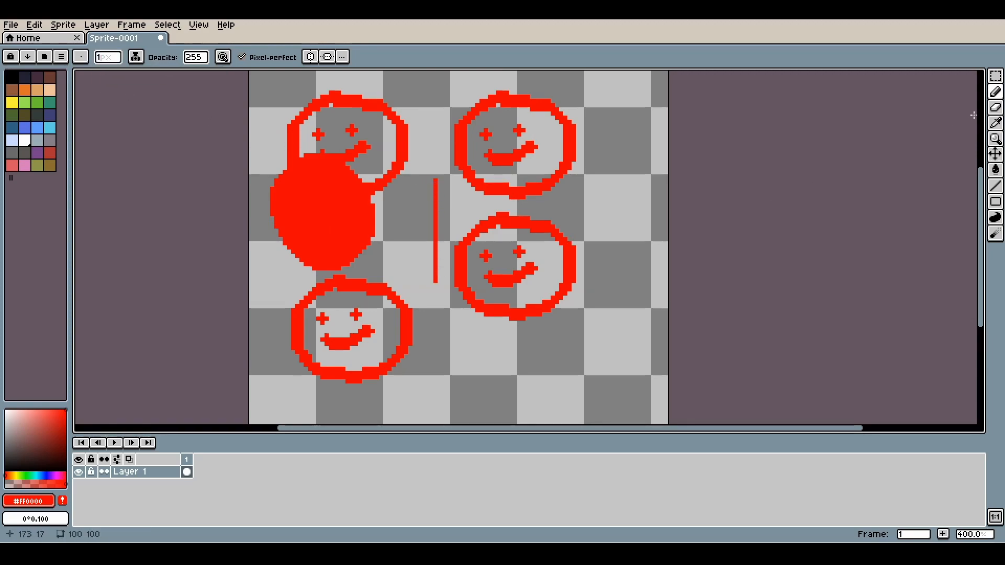
Step: Erase all smileys, the blob and the line from Layer 1 with the 24 px Eraser, and return to the Pencil tool
{"action": "left_click", "coordinate": [996, 107]}
{"action": "mouse_move", "coordinate": [466, 146]}
{"action": "left_mouse_down"}
{"action": "mouse_move", "coordinate": [414, 136]}
{"action": "mouse_move", "coordinate": [322, 169]}
{"action": "mouse_move", "coordinate": [440, 228]}
{"action": "mouse_move", "coordinate": [345, 332]}
{"action": "mouse_move", "coordinate": [564, 342]}
{"action": "mouse_move", "coordinate": [561, 130]}
{"action": "mouse_move", "coordinate": [478, 293]}
{"action": "mouse_move", "coordinate": [557, 208]}
{"action": "mouse_move", "coordinate": [429, 314]}
{"action": "left_mouse_up"}
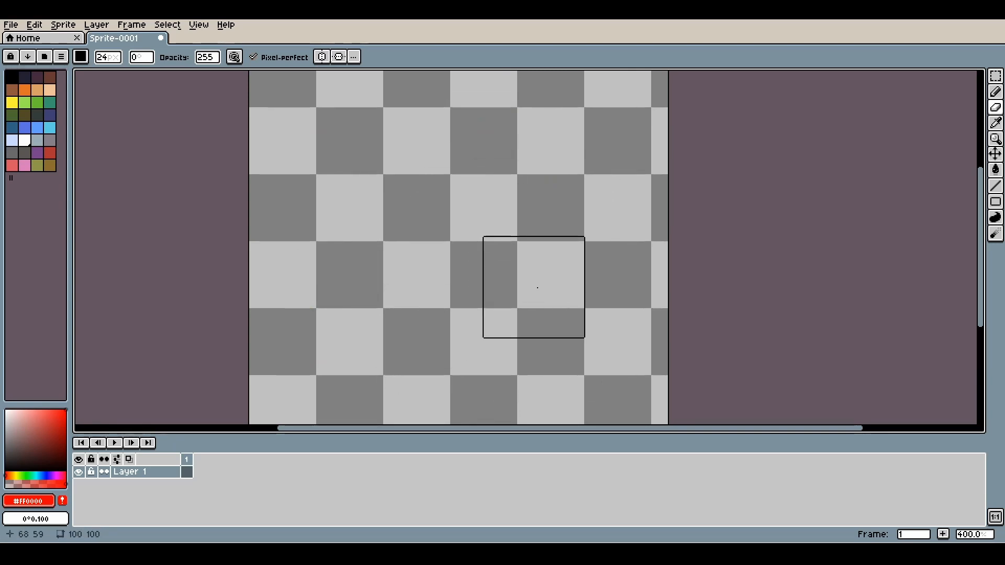
{"action": "left_click", "coordinate": [995, 93]}
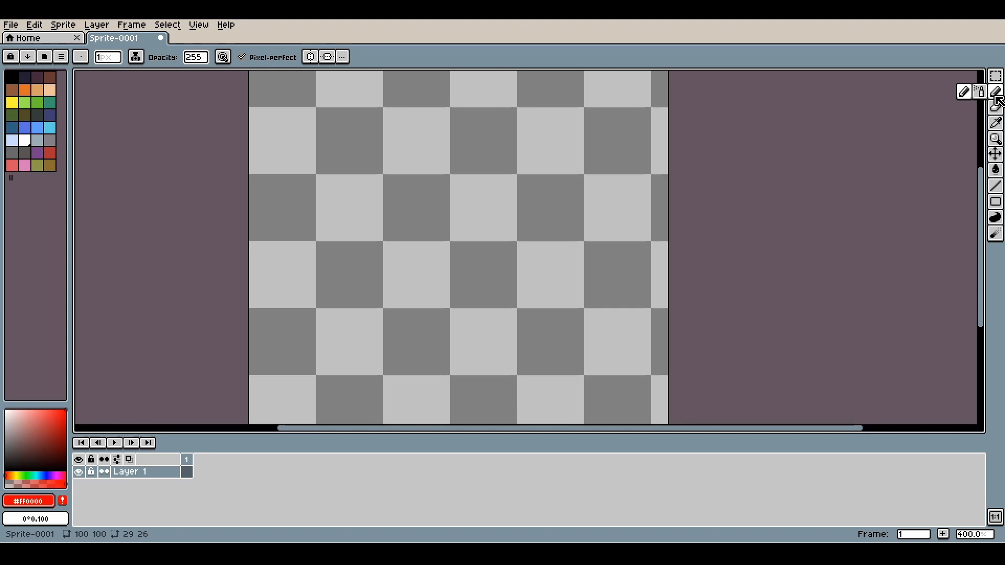
{"action": "left_click", "coordinate": [997, 126]}
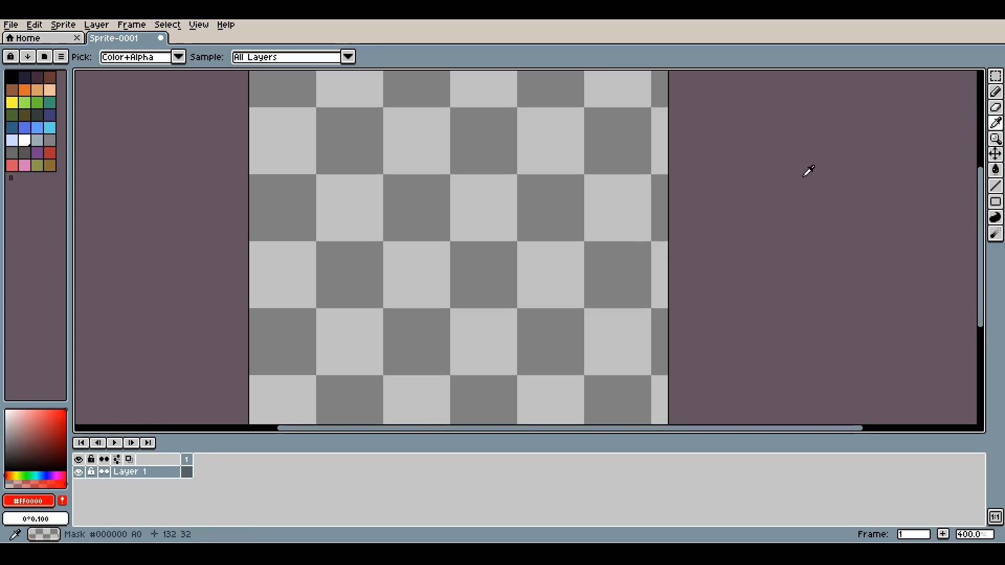
{"action": "key", "text": "b"}
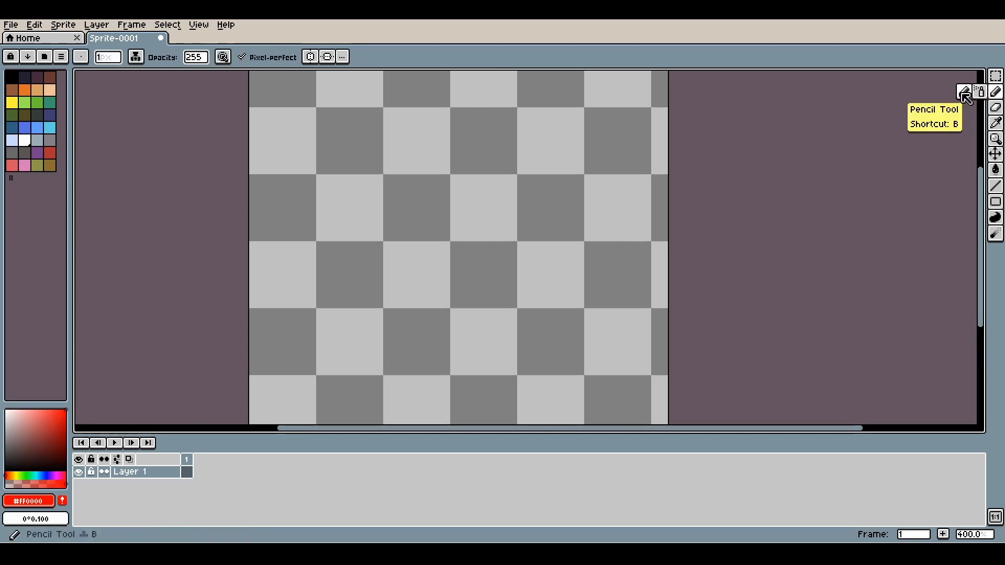
Step: Set the foreground colour to teal (hue 176°, saturation 82, value 75) and draw a winding freehand line across the canvas's middle
{"action": "left_click", "coordinate": [35, 475]}
{"action": "left_click", "coordinate": [54, 424]}
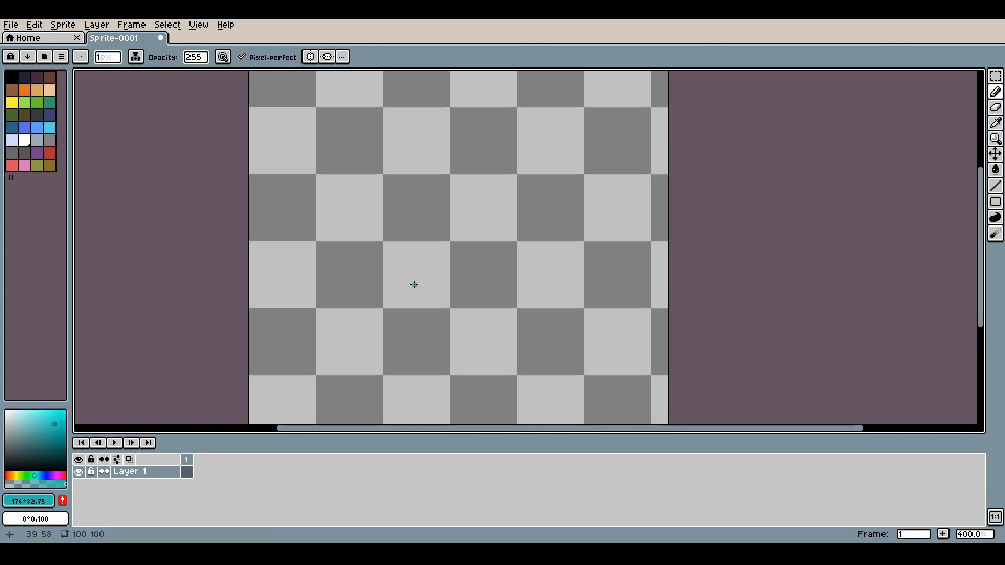
{"action": "mouse_move", "coordinate": [455, 183]}
{"action": "left_mouse_down"}
{"action": "mouse_move", "coordinate": [463, 261]}
{"action": "mouse_move", "coordinate": [540, 262]}
{"action": "mouse_move", "coordinate": [550, 226]}
{"action": "left_mouse_up"}
Step: Set the foreground colour to muted green (hue 82°, saturation 36, value 70) and scribble a small patch near the canvas's left edge
{"action": "left_click", "coordinate": [27, 428]}
{"action": "left_click", "coordinate": [44, 476]}
{"action": "left_click", "coordinate": [19, 476]}
{"action": "mouse_move", "coordinate": [292, 314]}
{"action": "left_mouse_down"}
{"action": "mouse_move", "coordinate": [293, 373]}
{"action": "mouse_move", "coordinate": [308, 345]}
{"action": "mouse_move", "coordinate": [297, 297]}
{"action": "mouse_move", "coordinate": [314, 323]}
{"action": "left_mouse_up"}
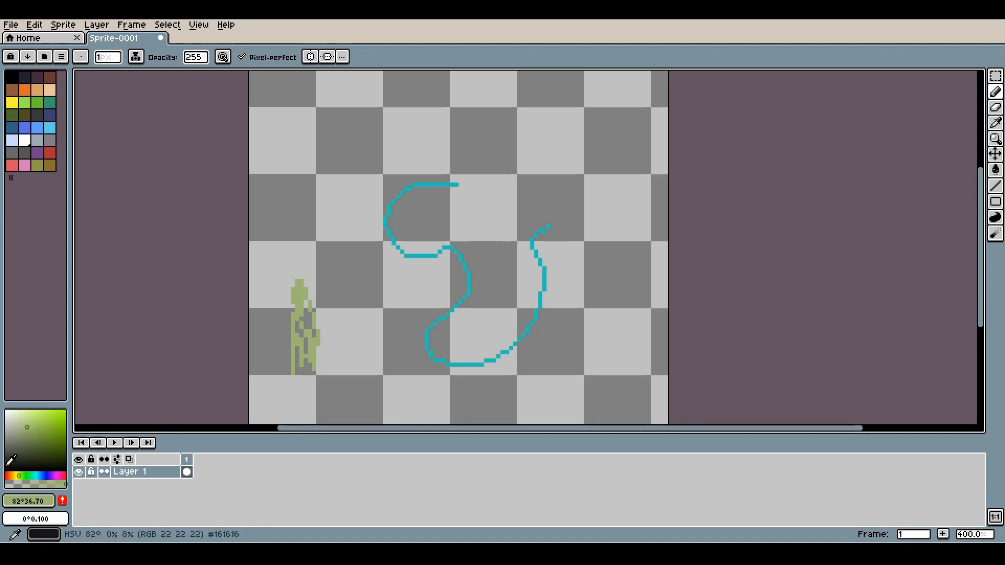
Step: Set the foreground colour to light blue (hue 195°, saturation 82, value 89), and sample teal #22c1b9 from the winding line with the Eyedropper
{"action": "left_click", "coordinate": [37, 476]}
{"action": "left_click", "coordinate": [55, 416]}
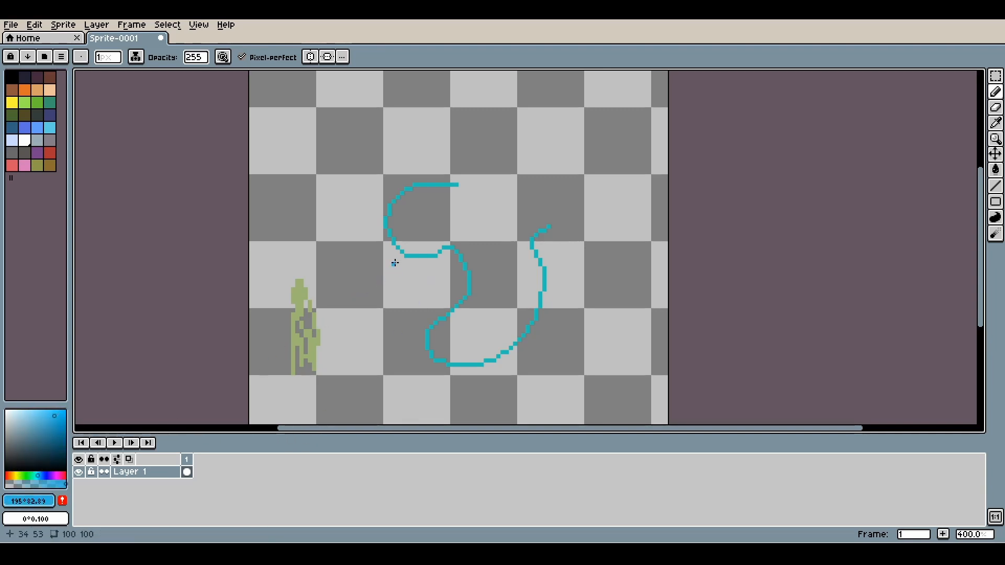
{"action": "left_click", "coordinate": [998, 124]}
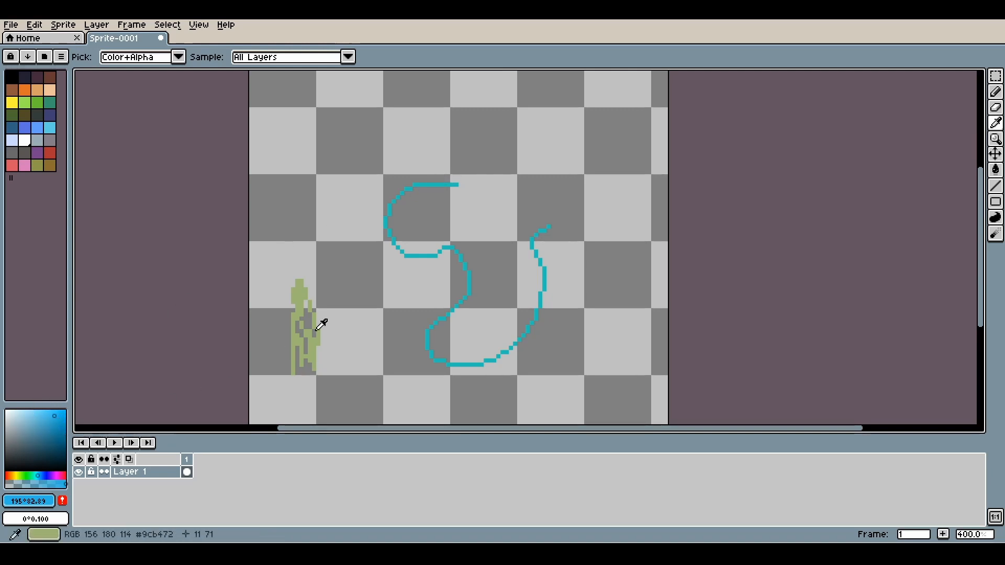
{"action": "left_click", "coordinate": [448, 183]}
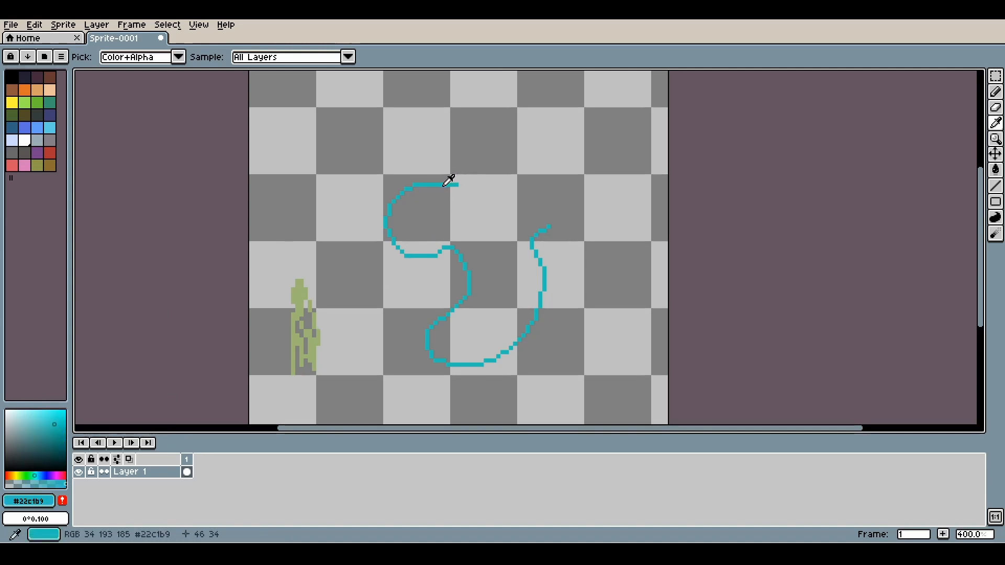
Step: Try filling the empty area around the open teal line with the Paint Bucket, and undo the fill
{"action": "left_click", "coordinate": [996, 170]}
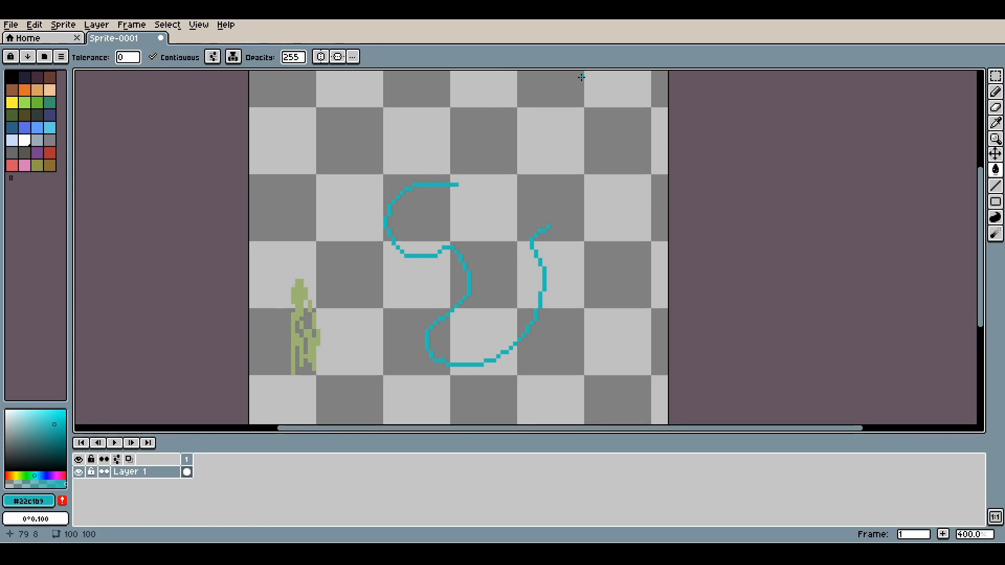
{"action": "left_click", "coordinate": [539, 116]}
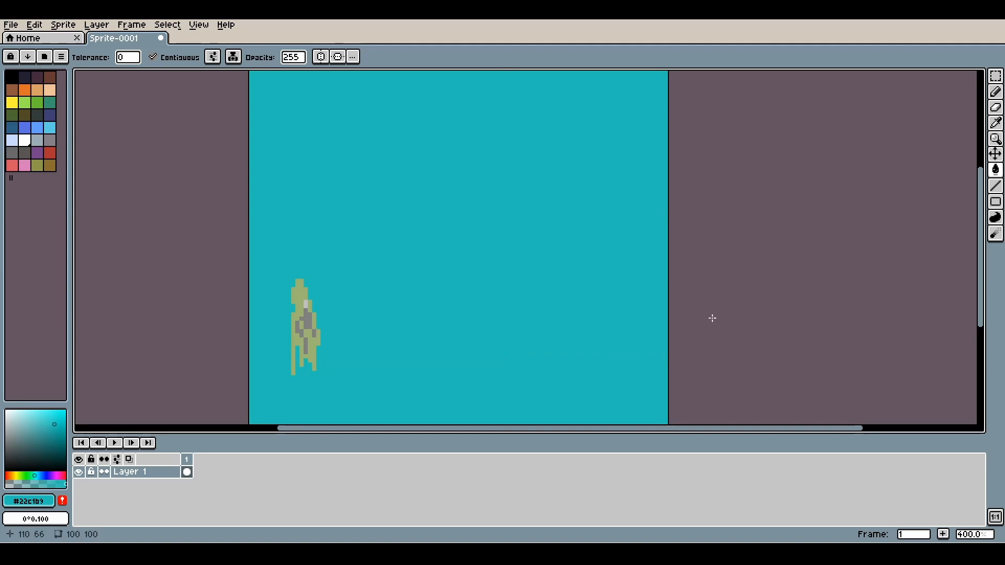
{"action": "key", "text": "ctrl+z"}
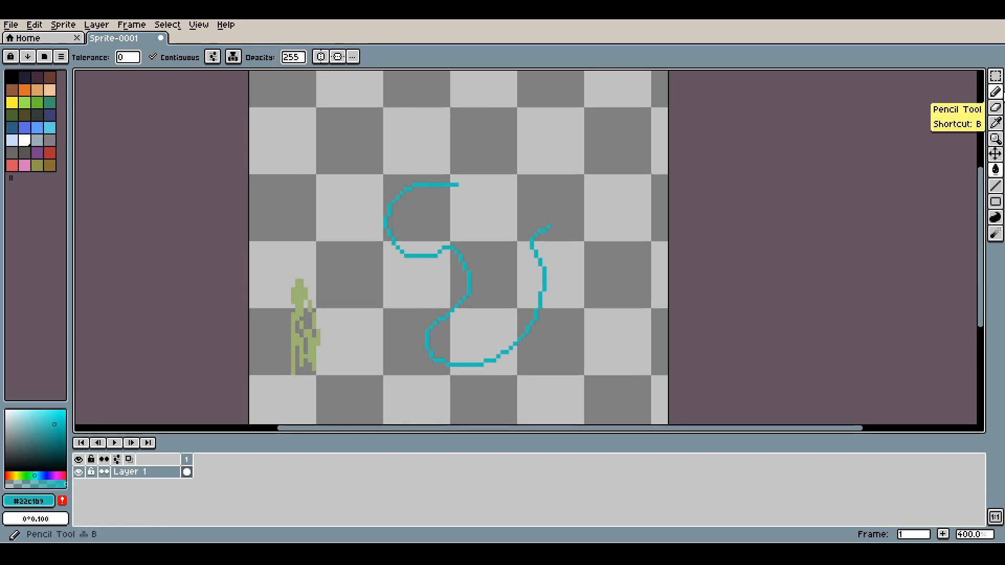
Step: Close the gap between the teal line's two ends with the Pencil, and fill the enclosed shape with teal
{"action": "left_click", "coordinate": [996, 91]}
{"action": "mouse_move", "coordinate": [460, 184]}
{"action": "left_mouse_down"}
{"action": "mouse_move", "coordinate": [519, 191]}
{"action": "mouse_move", "coordinate": [542, 209]}
{"action": "left_mouse_up"}
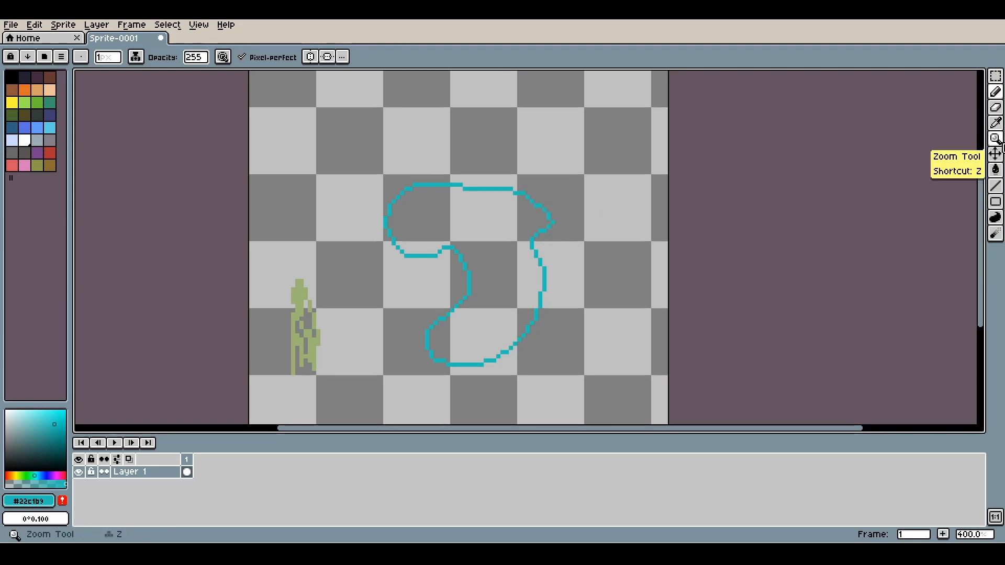
{"action": "left_click", "coordinate": [997, 171]}
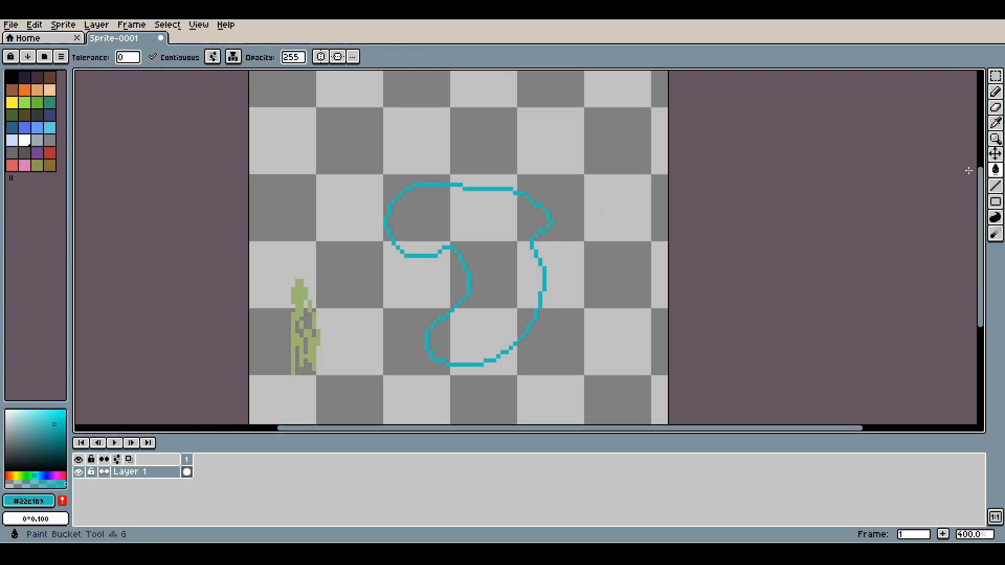
{"action": "left_click", "coordinate": [505, 231]}
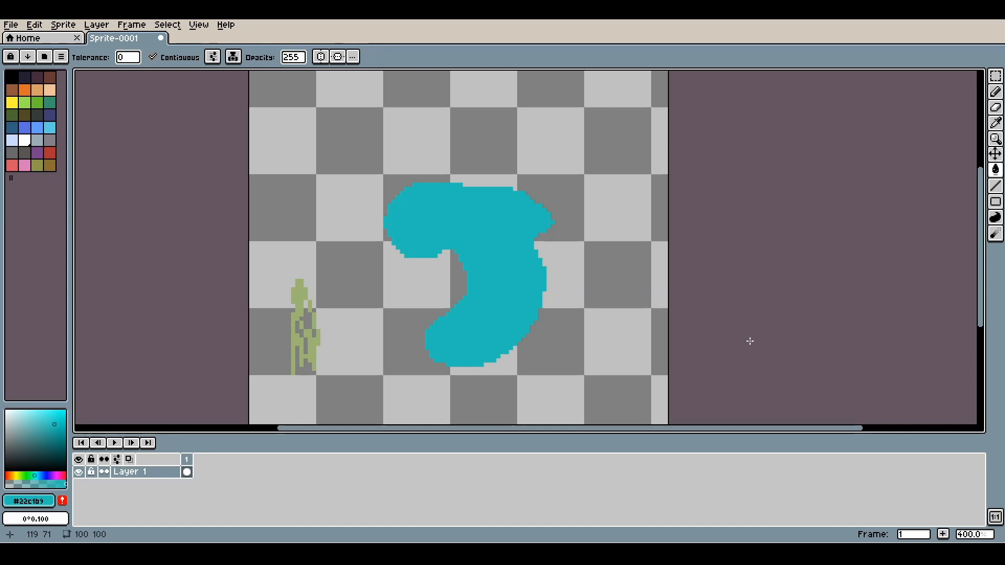
Step: Undo the teal fill, the closing stroke and the earlier drawings until Layer 1 is empty, and switch to the Gradient tool
{"action": "key", "text": "ctrl+z"}
{"action": "key", "text": "ctrl+z"}
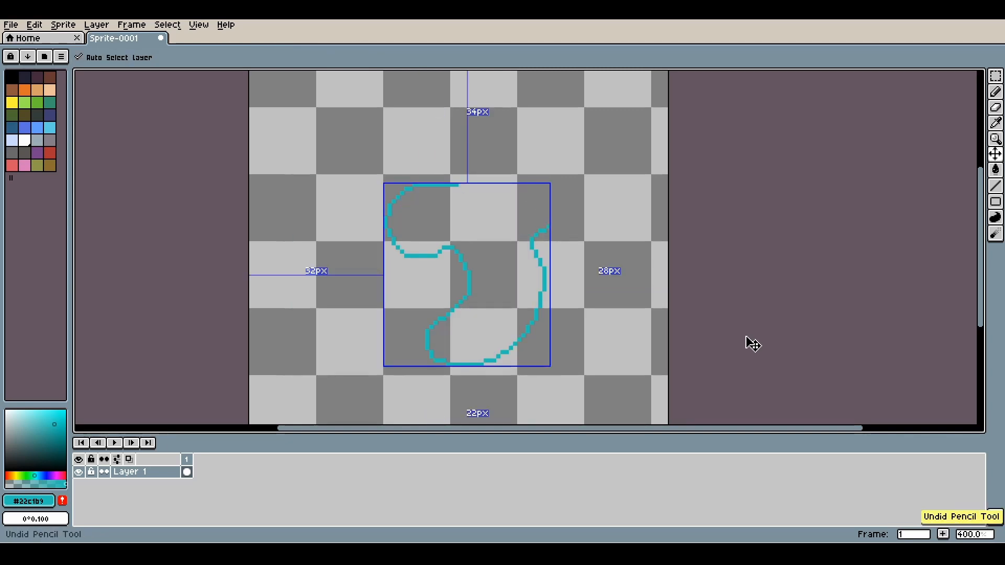
{"action": "key", "text": "ctrl+z"}
{"action": "left_click", "coordinate": [997, 170]}
{"action": "left_click", "coordinate": [982, 171]}
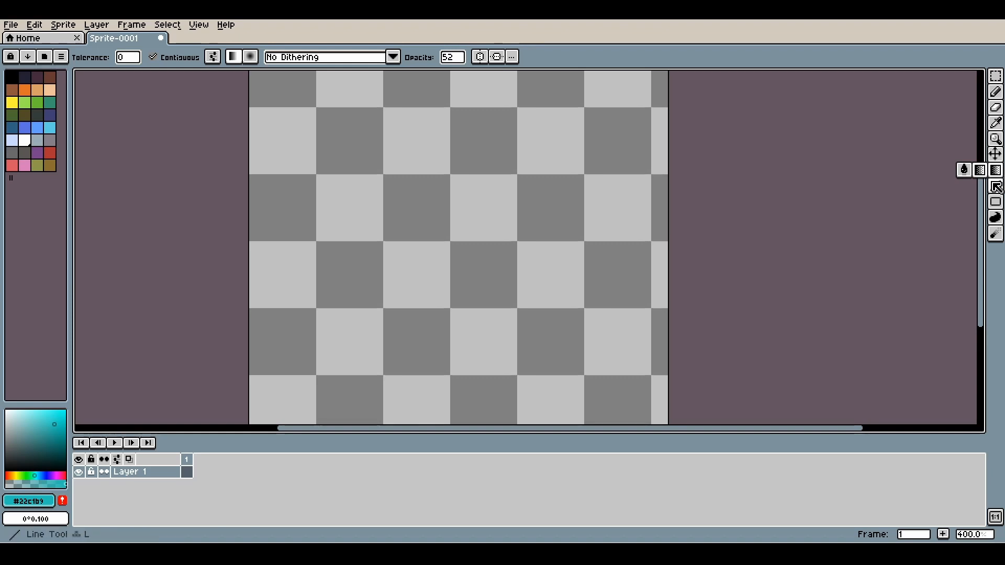
Step: Draw two straight diagonal teal lines with the 1 px Line tool, converging toward the canvas's lower left
{"action": "left_click", "coordinate": [995, 185]}
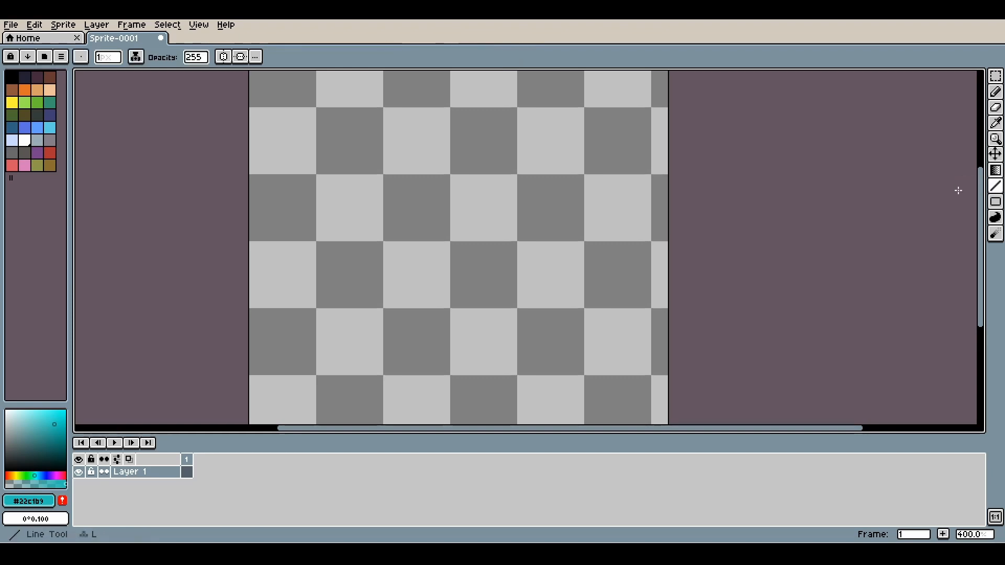
{"action": "mouse_move", "coordinate": [499, 105]}
{"action": "left_mouse_down"}
{"action": "mouse_move", "coordinate": [418, 186]}
{"action": "mouse_move", "coordinate": [336, 342]}
{"action": "mouse_move", "coordinate": [586, 346]}
{"action": "mouse_move", "coordinate": [524, 365]}
{"action": "mouse_move", "coordinate": [309, 251]}
{"action": "mouse_move", "coordinate": [332, 331]}
{"action": "left_mouse_up"}
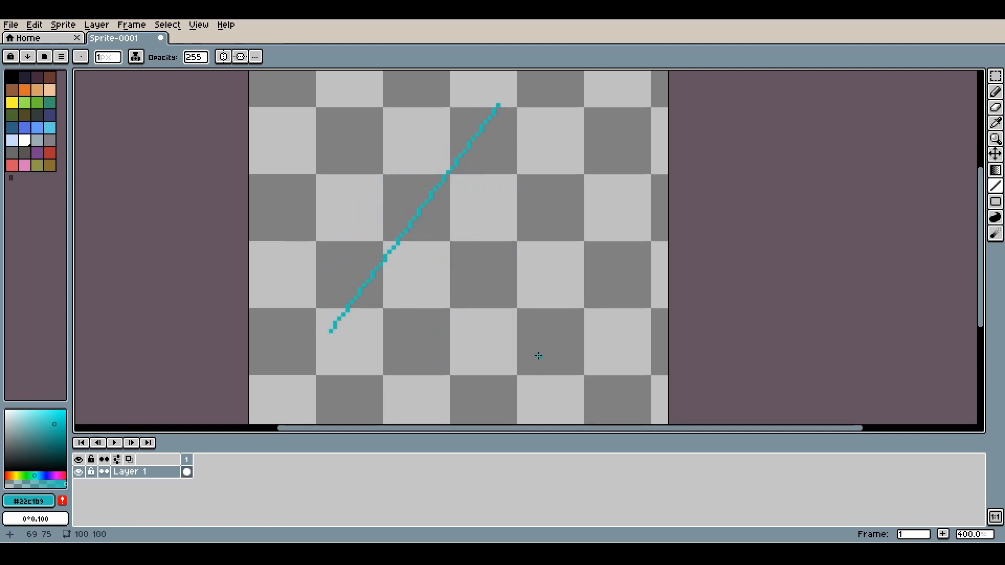
{"action": "left_click_drag", "start_coordinate": [583, 159], "coordinate": [331, 339]}
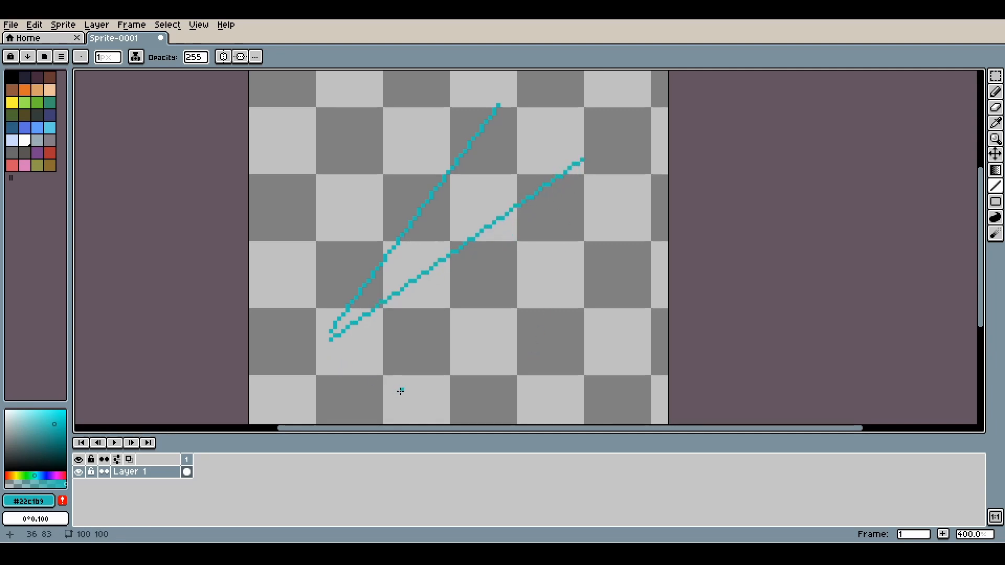
Step: Set the foreground colour to magenta (hue 315°, saturation 100, value 82) and draw an upward-bending curve at the lower right with the Curve tool
{"action": "left_click", "coordinate": [993, 185]}
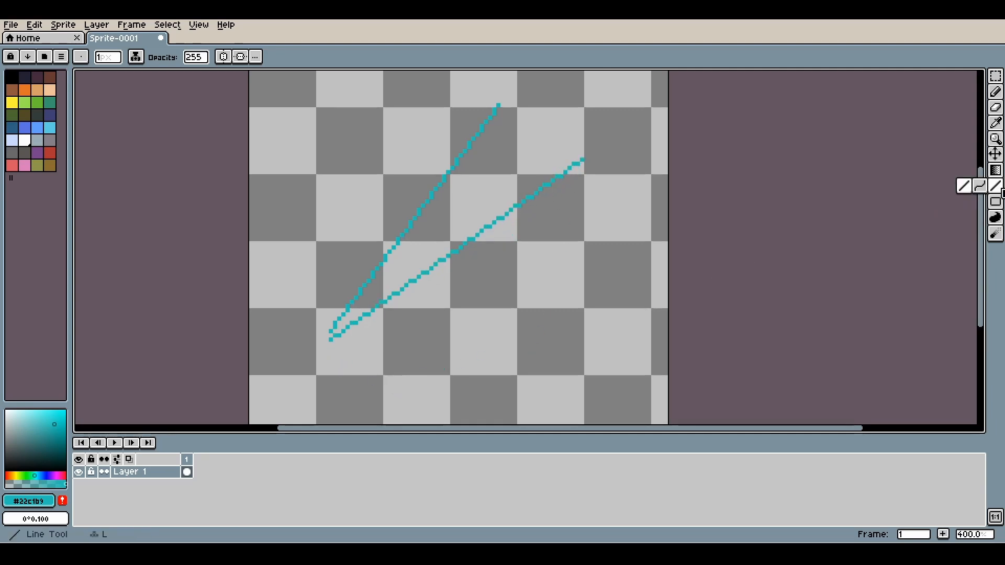
{"action": "left_click", "coordinate": [993, 187]}
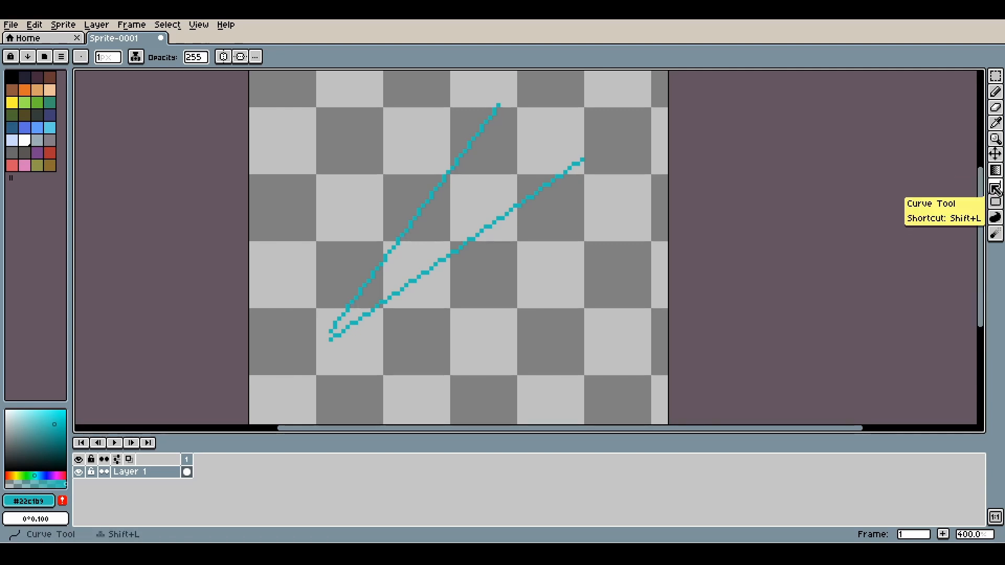
{"action": "left_click", "coordinate": [57, 476]}
{"action": "left_click_drag", "start_coordinate": [401, 335], "coordinate": [636, 264]}
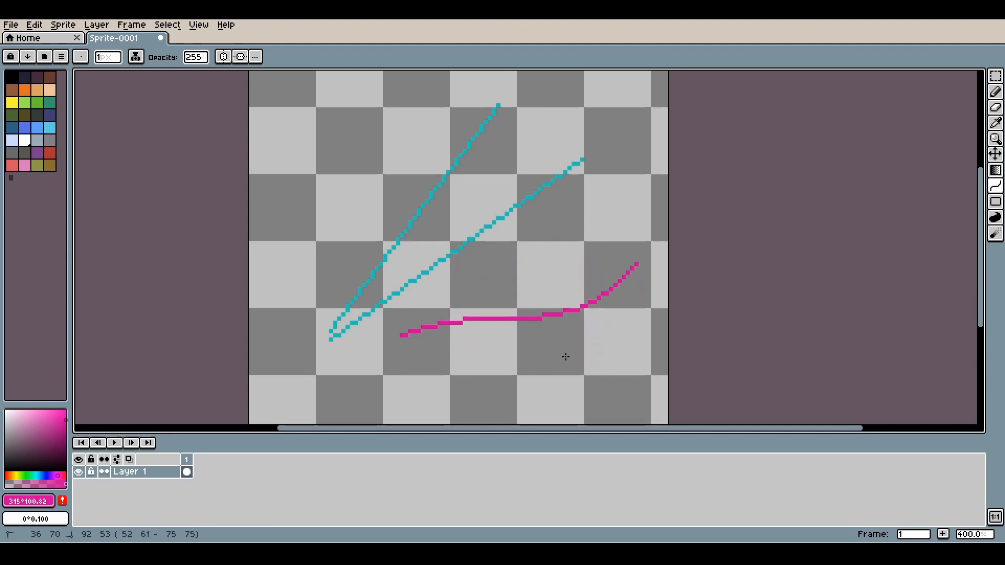
{"action": "left_click", "coordinate": [596, 383]}
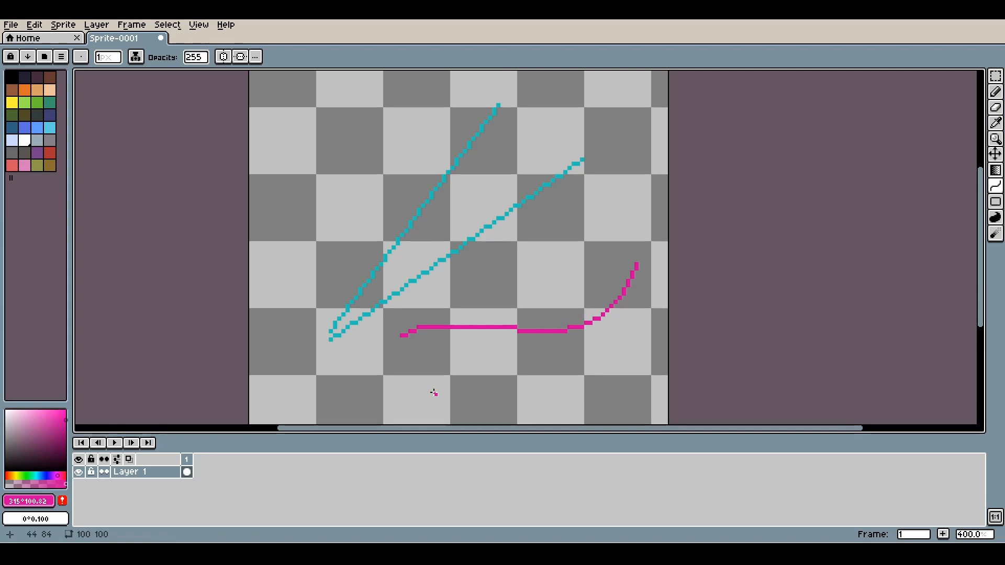
Step: Draw a second magenta curve, S-shaped, from the canvas's left edge up to the top end of the steeper teal line
{"action": "mouse_move", "coordinate": [263, 263]}
{"action": "left_mouse_down"}
{"action": "mouse_move", "coordinate": [489, 76]}
{"action": "mouse_move", "coordinate": [549, 113]}
{"action": "mouse_move", "coordinate": [492, 103]}
{"action": "left_mouse_up"}
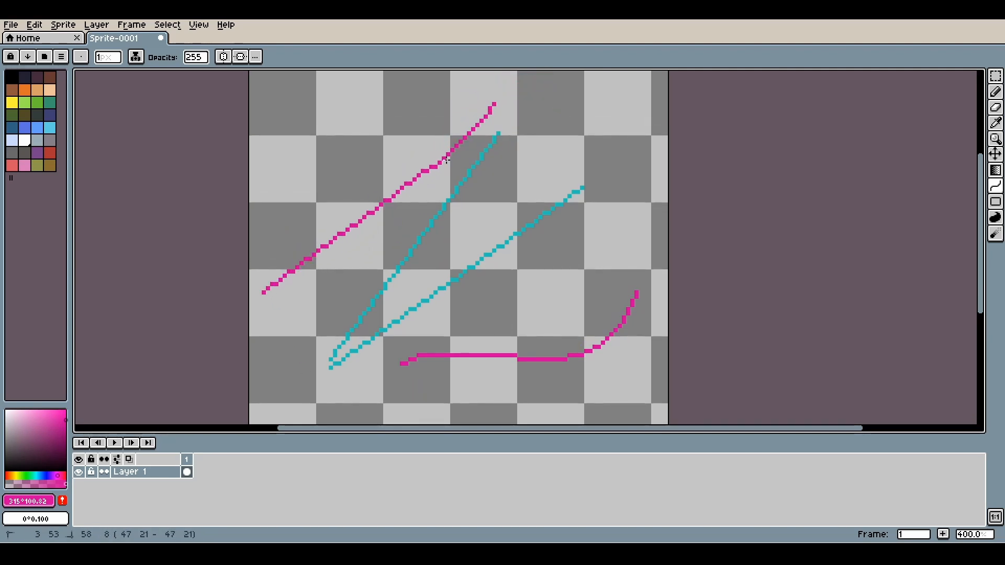
{"action": "left_click", "coordinate": [308, 105]}
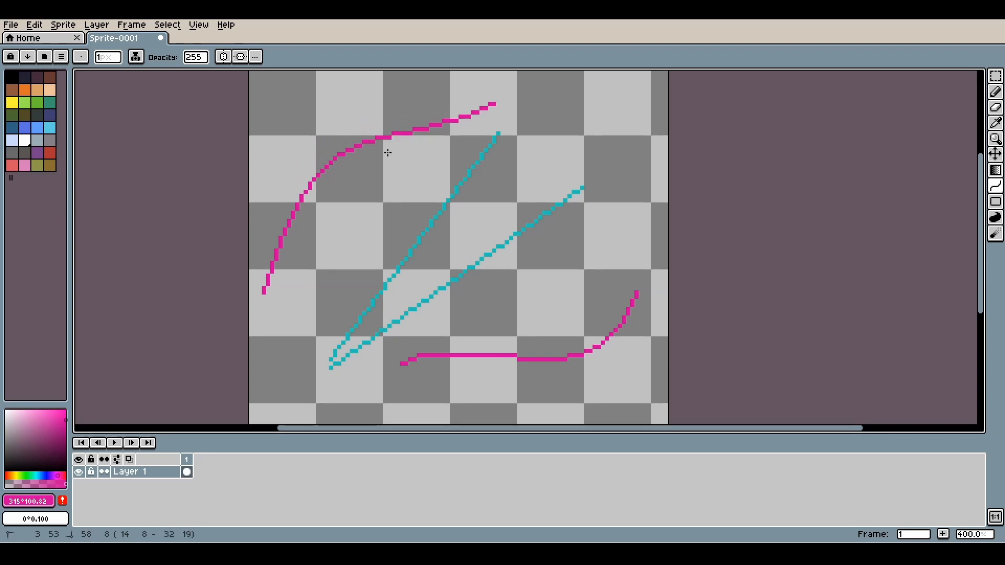
{"action": "left_click", "coordinate": [411, 280]}
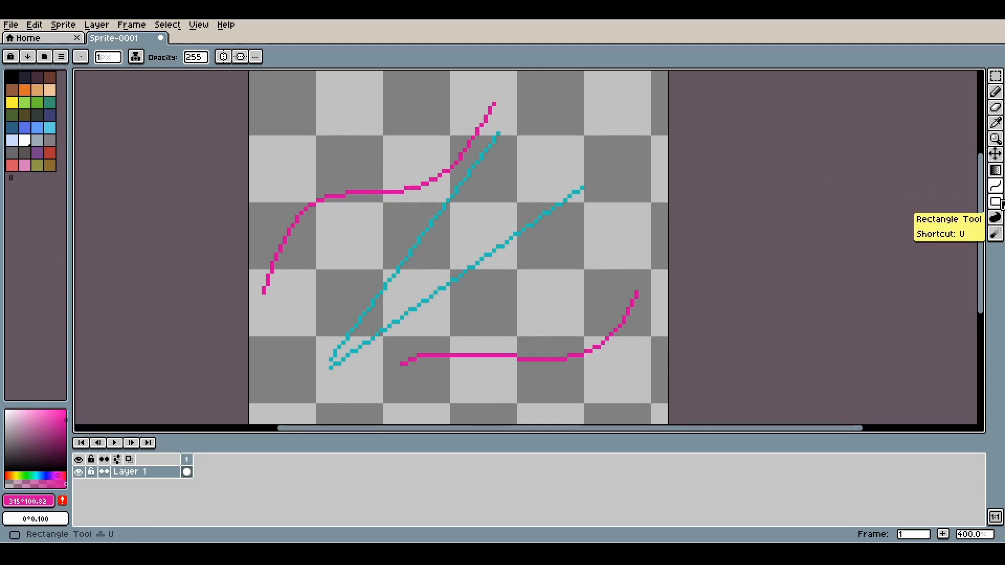
Step: Draw a magenta rectangle outline in the canvas's upper-left corner and a filled rectangle of similar size to the right of it
{"action": "left_click", "coordinate": [1000, 202]}
{"action": "left_click_drag", "start_coordinate": [431, 160], "coordinate": [462, 194]}
{"action": "left_click_drag", "start_coordinate": [294, 113], "coordinate": [453, 180]}
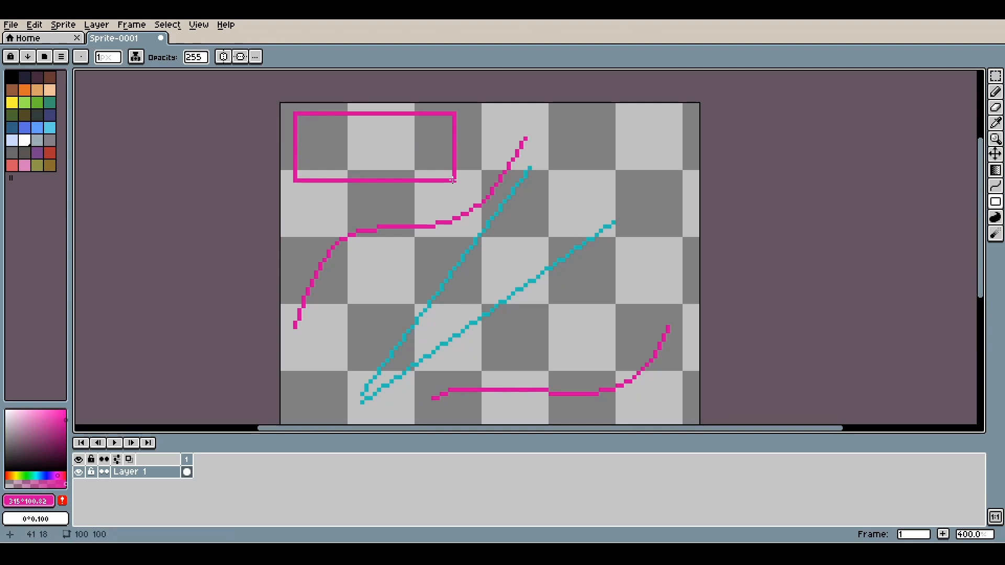
{"action": "left_click", "coordinate": [996, 202]}
{"action": "left_click", "coordinate": [947, 202]}
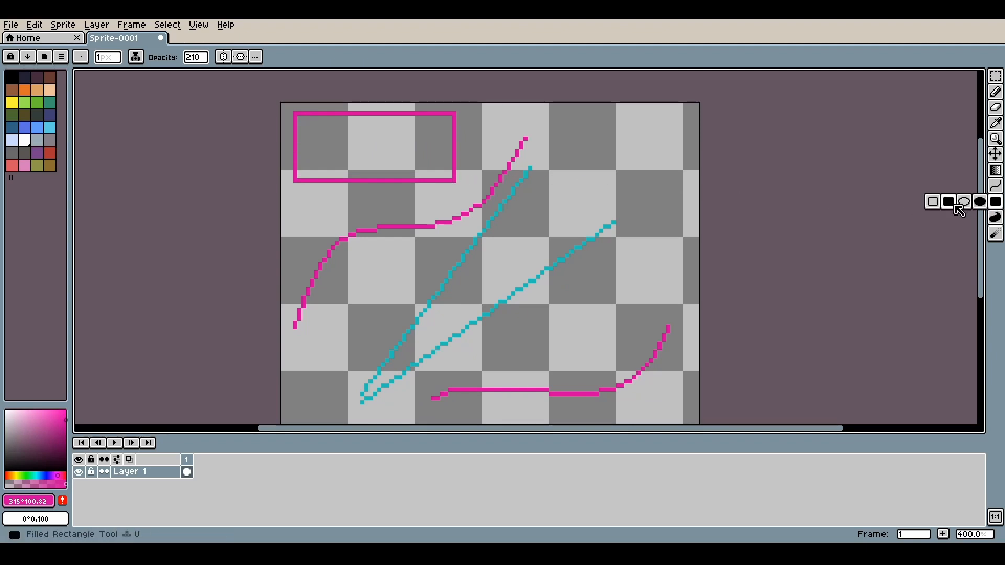
{"action": "left_click_drag", "start_coordinate": [466, 118], "coordinate": [601, 177]}
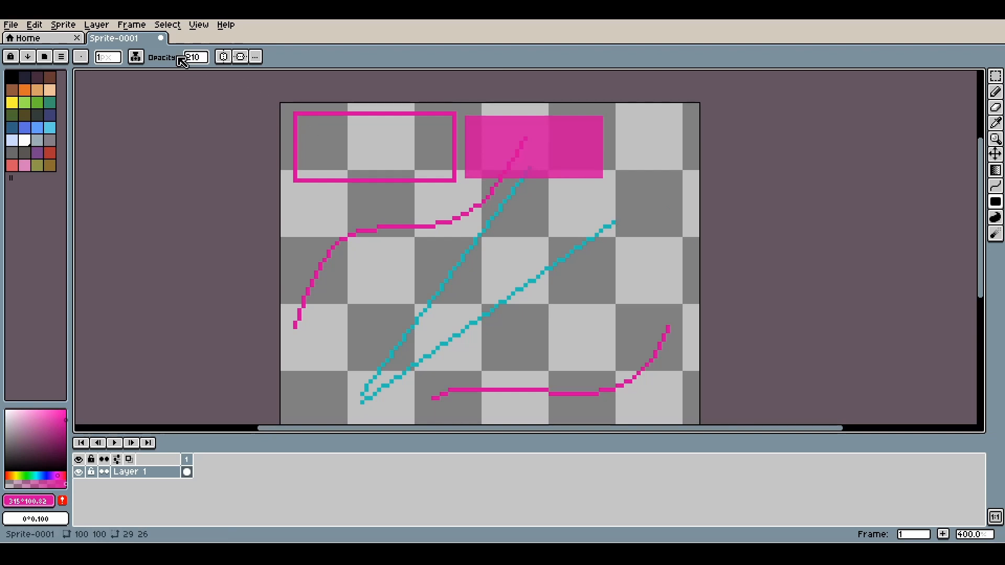
Step: Set the Filled Rectangle tool's opacity to 255, and draw a filled magenta ellipse below the filled rectangle
{"action": "left_click", "coordinate": [193, 58]}
{"action": "left_click_drag", "start_coordinate": [211, 76], "coordinate": [317, 77]}
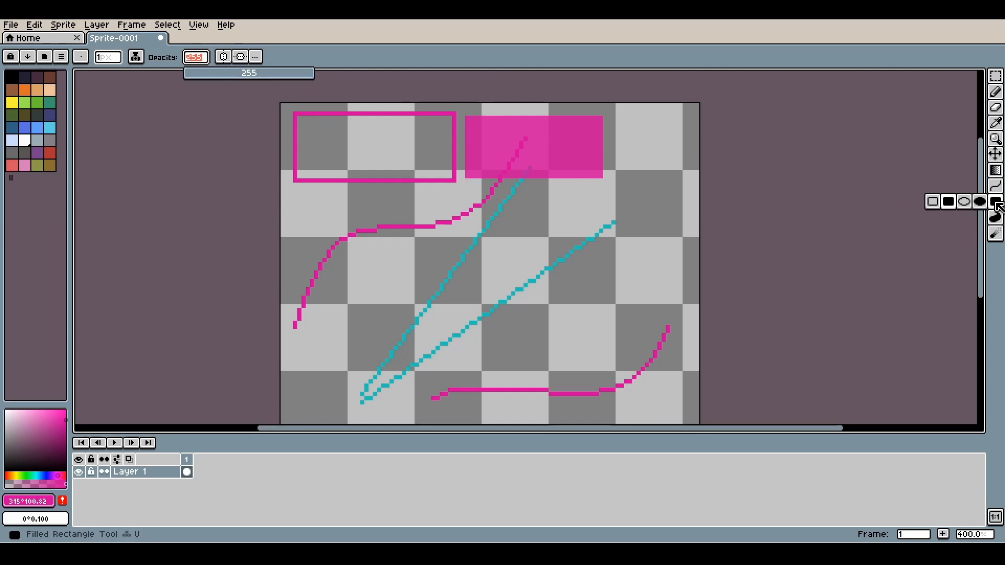
{"action": "left_click", "coordinate": [979, 201]}
{"action": "left_click_drag", "start_coordinate": [525, 192], "coordinate": [650, 286]}
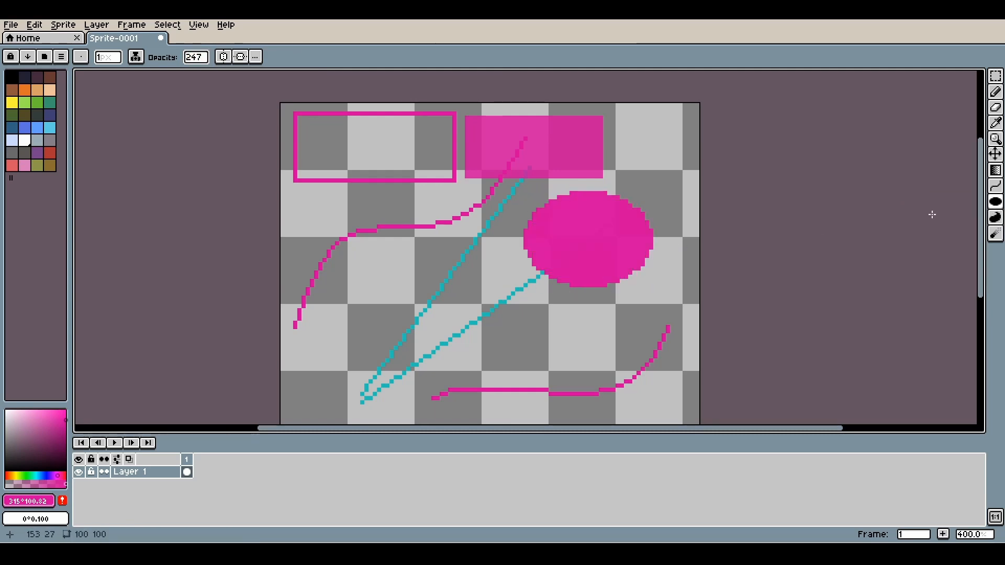
Step: With the Contour tool at opacity 255, draw filled freehand blobs in dark purple (hue 315°, saturation 42, value 13) over the existing shapes
{"action": "left_click", "coordinate": [997, 219]}
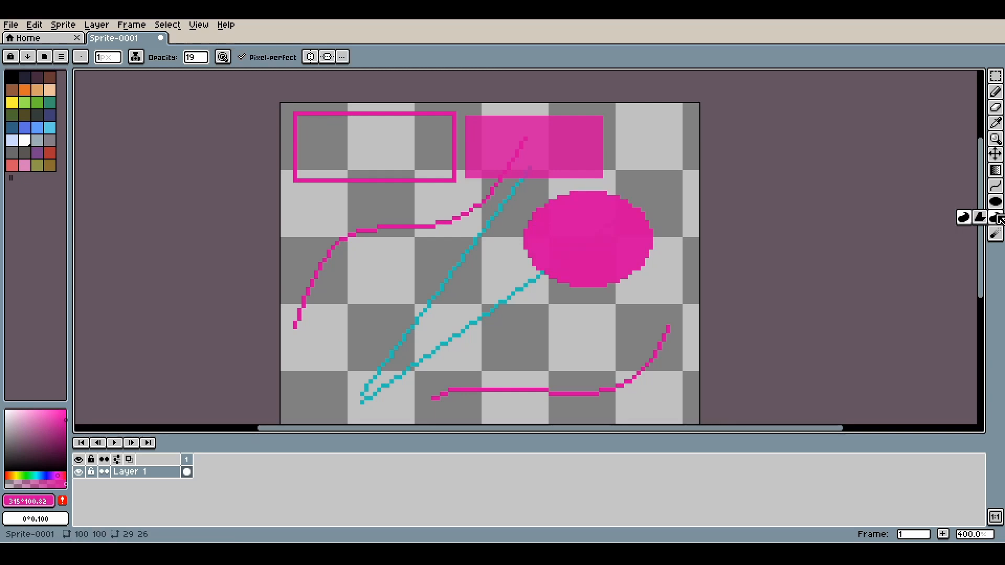
{"action": "left_click_drag", "start_coordinate": [35, 434], "coordinate": [30, 462]}
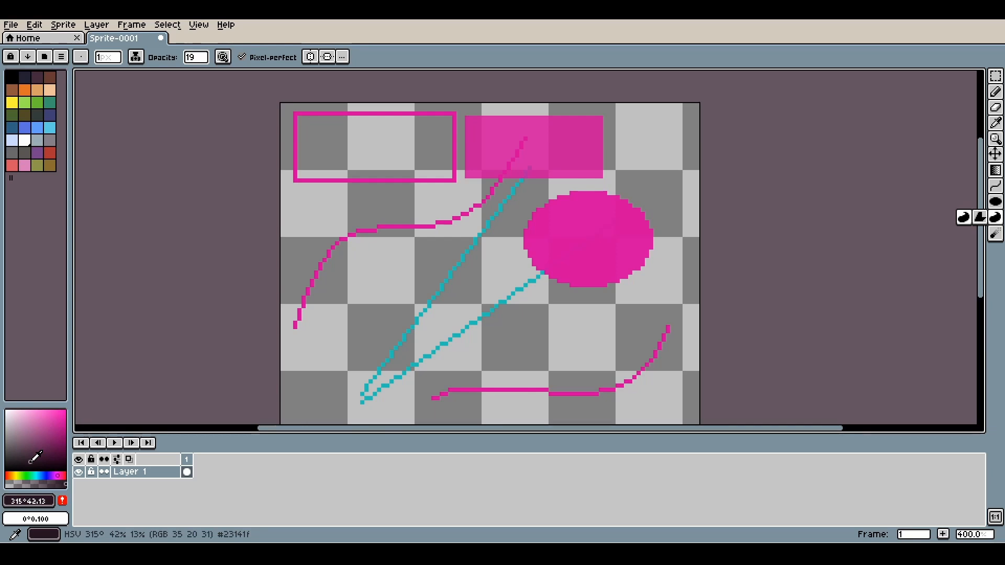
{"action": "left_click", "coordinate": [203, 57]}
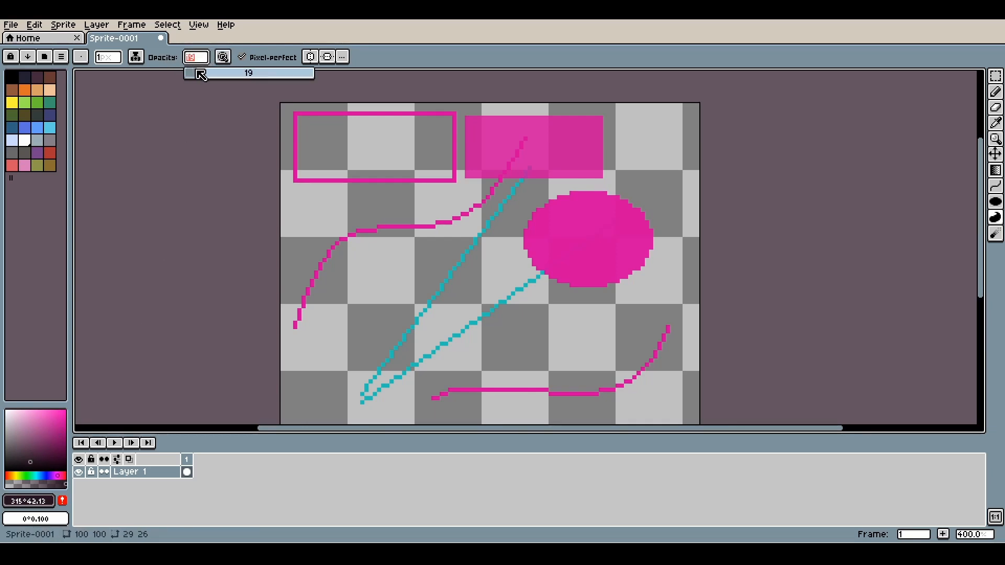
{"action": "left_click_drag", "start_coordinate": [200, 76], "coordinate": [330, 81]}
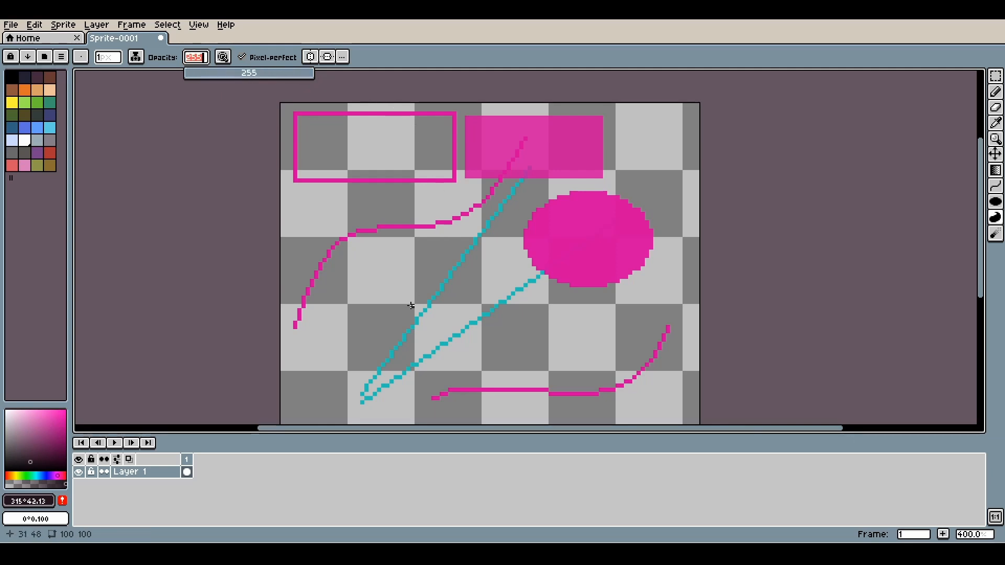
{"action": "mouse_move", "coordinate": [362, 331]}
{"action": "left_mouse_down"}
{"action": "mouse_move", "coordinate": [349, 311]}
{"action": "mouse_move", "coordinate": [387, 239]}
{"action": "mouse_move", "coordinate": [462, 202]}
{"action": "mouse_move", "coordinate": [524, 256]}
{"action": "mouse_move", "coordinate": [599, 284]}
{"action": "mouse_move", "coordinate": [580, 326]}
{"action": "mouse_move", "coordinate": [524, 361]}
{"action": "mouse_move", "coordinate": [463, 320]}
{"action": "mouse_move", "coordinate": [404, 361]}
{"action": "mouse_move", "coordinate": [390, 336]}
{"action": "mouse_move", "coordinate": [364, 330]}
{"action": "left_mouse_up"}
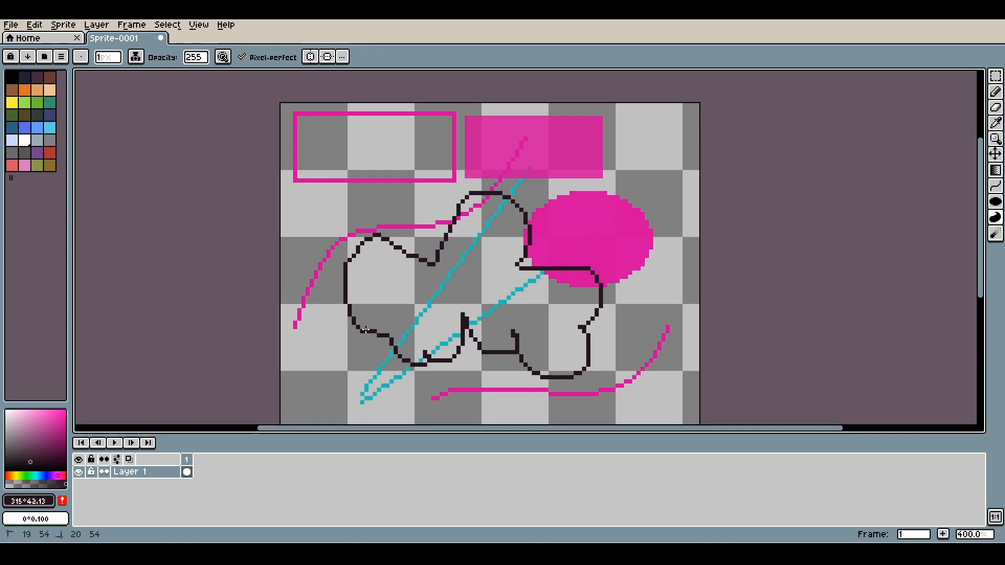
{"action": "left_click_drag", "start_coordinate": [365, 329], "coordinate": [366, 331]}
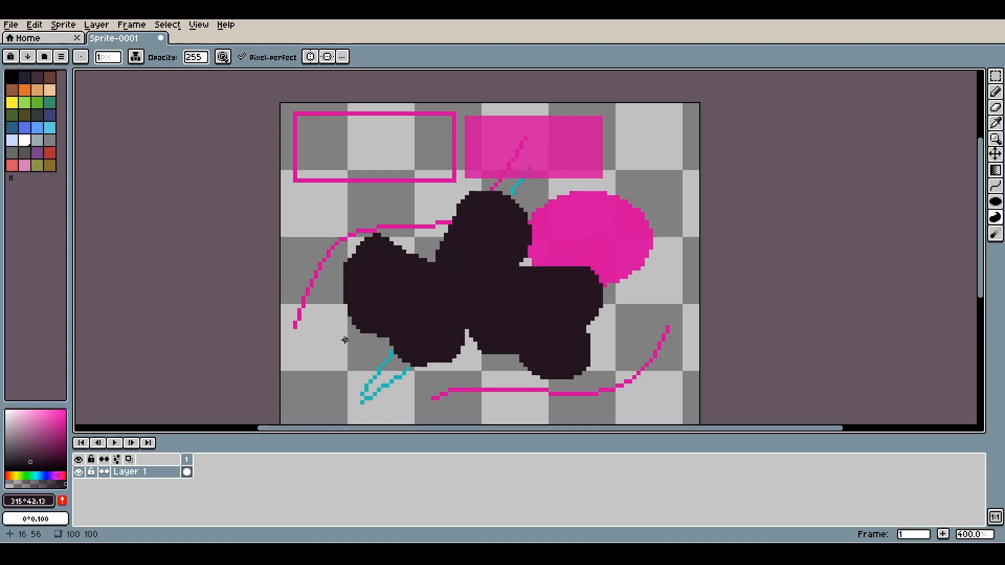
{"action": "mouse_move", "coordinate": [606, 214]}
{"action": "left_mouse_down"}
{"action": "mouse_move", "coordinate": [596, 190]}
{"action": "mouse_move", "coordinate": [643, 201]}
{"action": "mouse_move", "coordinate": [648, 277]}
{"action": "mouse_move", "coordinate": [606, 216]}
{"action": "mouse_move", "coordinate": [554, 175]}
{"action": "mouse_move", "coordinate": [566, 226]}
{"action": "left_mouse_up"}
{"action": "mouse_move", "coordinate": [433, 187]}
{"action": "left_mouse_down"}
{"action": "mouse_move", "coordinate": [392, 202]}
{"action": "mouse_move", "coordinate": [356, 164]}
{"action": "mouse_move", "coordinate": [384, 129]}
{"action": "mouse_move", "coordinate": [475, 159]}
{"action": "mouse_move", "coordinate": [432, 187]}
{"action": "left_mouse_up"}
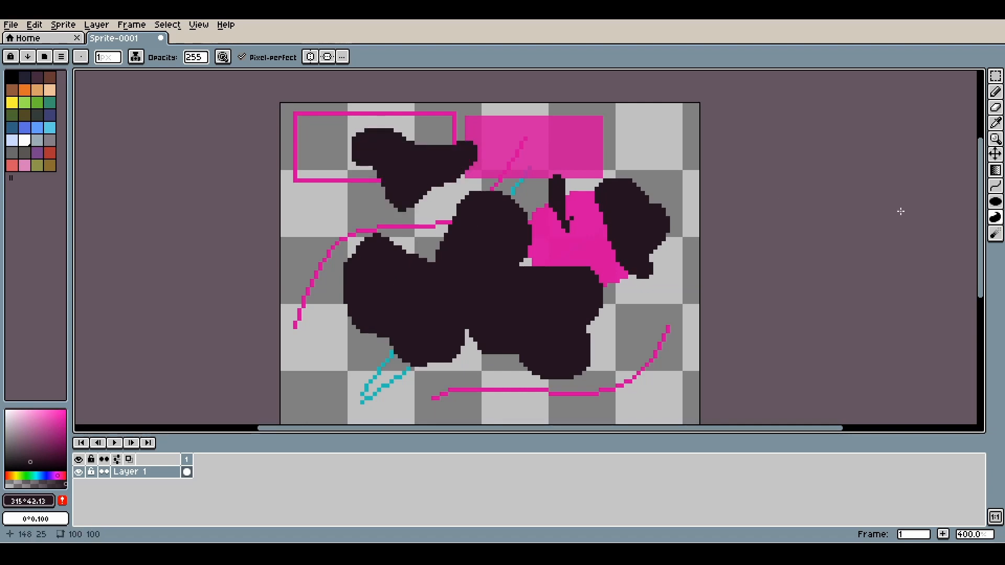
Step: Blur the large dark blob's left side with the 19 px Blur tool, and scatter the right-hand blob's pixels with the 8 px Jumble tool
{"action": "left_click", "coordinate": [998, 239]}
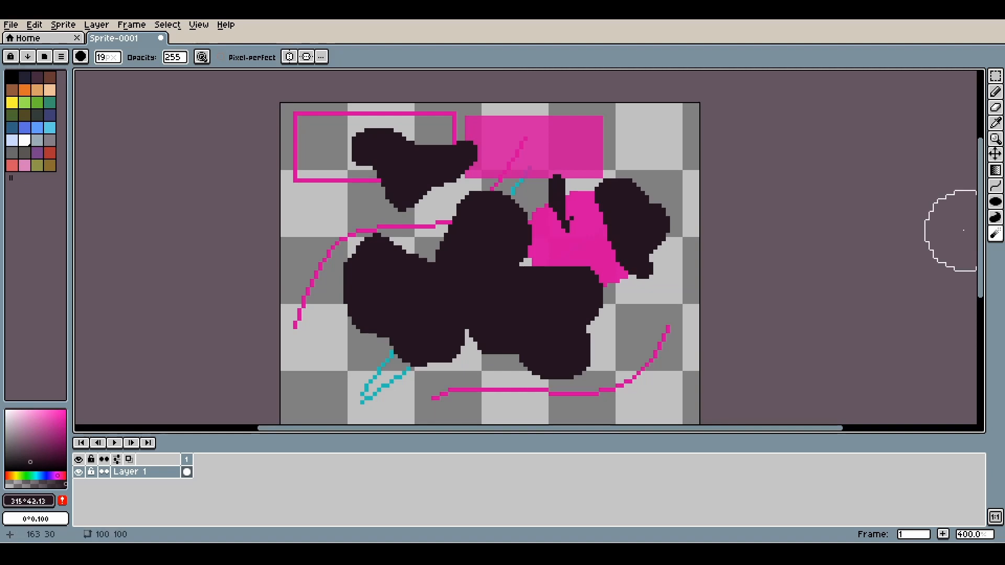
{"action": "mouse_move", "coordinate": [405, 207]}
{"action": "left_mouse_down"}
{"action": "mouse_move", "coordinate": [359, 254]}
{"action": "mouse_move", "coordinate": [358, 315]}
{"action": "mouse_move", "coordinate": [354, 273]}
{"action": "mouse_move", "coordinate": [399, 359]}
{"action": "mouse_move", "coordinate": [353, 265]}
{"action": "mouse_move", "coordinate": [385, 253]}
{"action": "mouse_move", "coordinate": [365, 332]}
{"action": "mouse_move", "coordinate": [388, 352]}
{"action": "mouse_move", "coordinate": [288, 247]}
{"action": "left_mouse_up"}
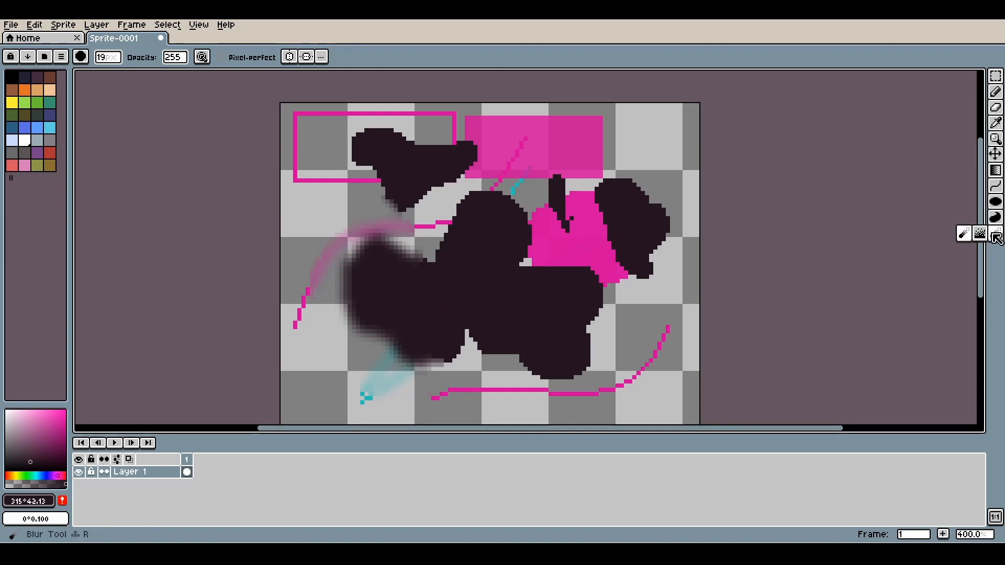
{"action": "left_click", "coordinate": [986, 234]}
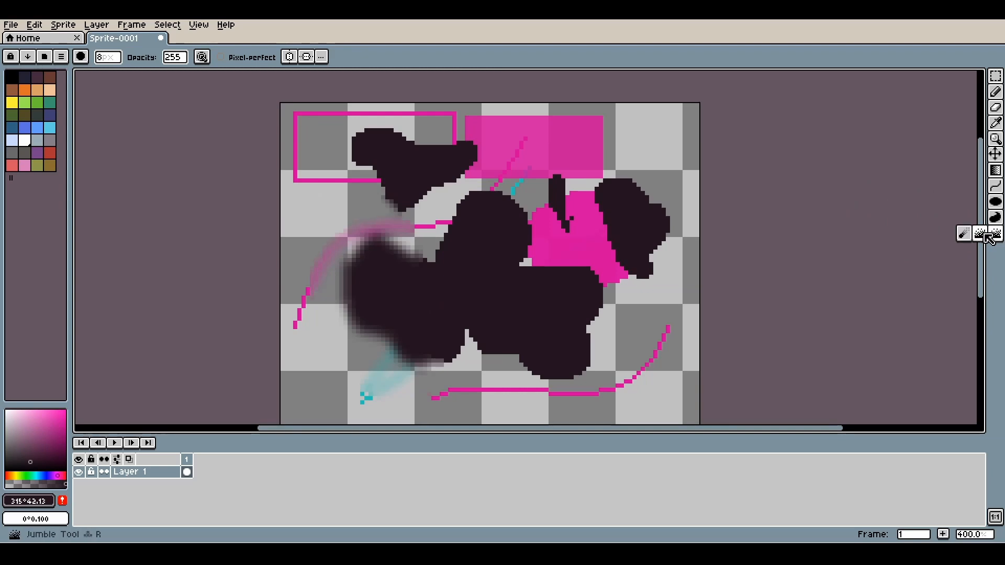
{"action": "mouse_move", "coordinate": [611, 183]}
{"action": "left_mouse_down"}
{"action": "mouse_move", "coordinate": [607, 128]}
{"action": "mouse_move", "coordinate": [632, 170]}
{"action": "mouse_move", "coordinate": [645, 253]}
{"action": "mouse_move", "coordinate": [645, 168]}
{"action": "mouse_move", "coordinate": [674, 219]}
{"action": "mouse_move", "coordinate": [641, 266]}
{"action": "mouse_move", "coordinate": [615, 199]}
{"action": "mouse_move", "coordinate": [586, 199]}
{"action": "mouse_move", "coordinate": [632, 262]}
{"action": "mouse_move", "coordinate": [640, 191]}
{"action": "mouse_move", "coordinate": [586, 224]}
{"action": "mouse_move", "coordinate": [666, 245]}
{"action": "mouse_move", "coordinate": [611, 174]}
{"action": "mouse_move", "coordinate": [628, 258]}
{"action": "mouse_move", "coordinate": [620, 187]}
{"action": "mouse_move", "coordinate": [637, 203]}
{"action": "mouse_move", "coordinate": [632, 241]}
{"action": "mouse_move", "coordinate": [649, 200]}
{"action": "mouse_move", "coordinate": [603, 204]}
{"action": "mouse_move", "coordinate": [632, 249]}
{"action": "mouse_move", "coordinate": [574, 220]}
{"action": "left_mouse_up"}
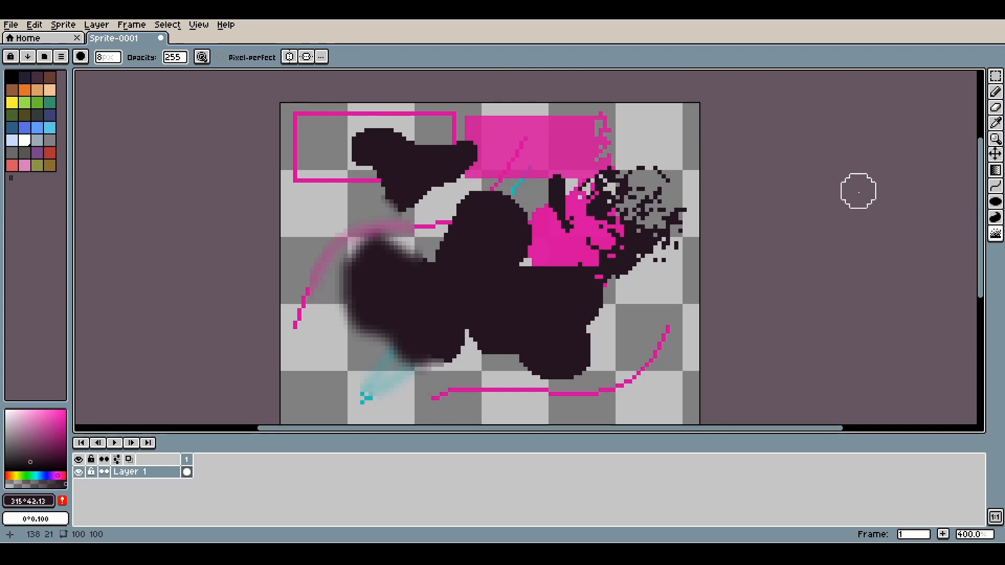
Step: Erase all the lines, shapes and blobs from Layer 1 with the 24 px Eraser
{"action": "left_click", "coordinate": [996, 108]}
{"action": "mouse_move", "coordinate": [686, 150]}
{"action": "left_mouse_down"}
{"action": "mouse_move", "coordinate": [501, 151]}
{"action": "mouse_move", "coordinate": [611, 153]}
{"action": "mouse_move", "coordinate": [373, 172]}
{"action": "mouse_move", "coordinate": [322, 159]}
{"action": "mouse_move", "coordinate": [470, 162]}
{"action": "mouse_move", "coordinate": [343, 353]}
{"action": "mouse_move", "coordinate": [360, 314]}
{"action": "mouse_move", "coordinate": [582, 265]}
{"action": "mouse_move", "coordinate": [582, 407]}
{"action": "mouse_move", "coordinate": [677, 151]}
{"action": "left_mouse_up"}
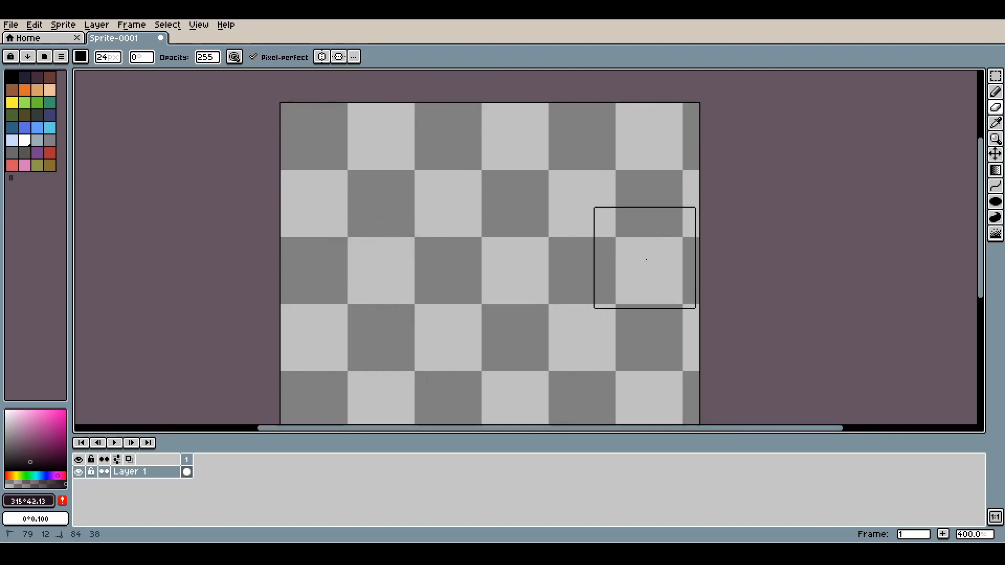
{"action": "left_click_drag", "start_coordinate": [505, 238], "coordinate": [574, 242]}
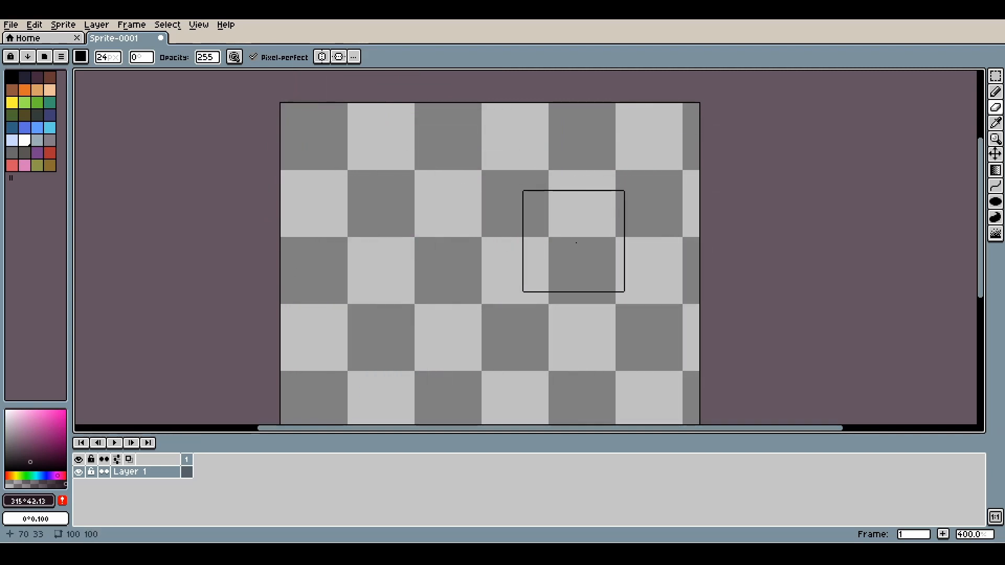